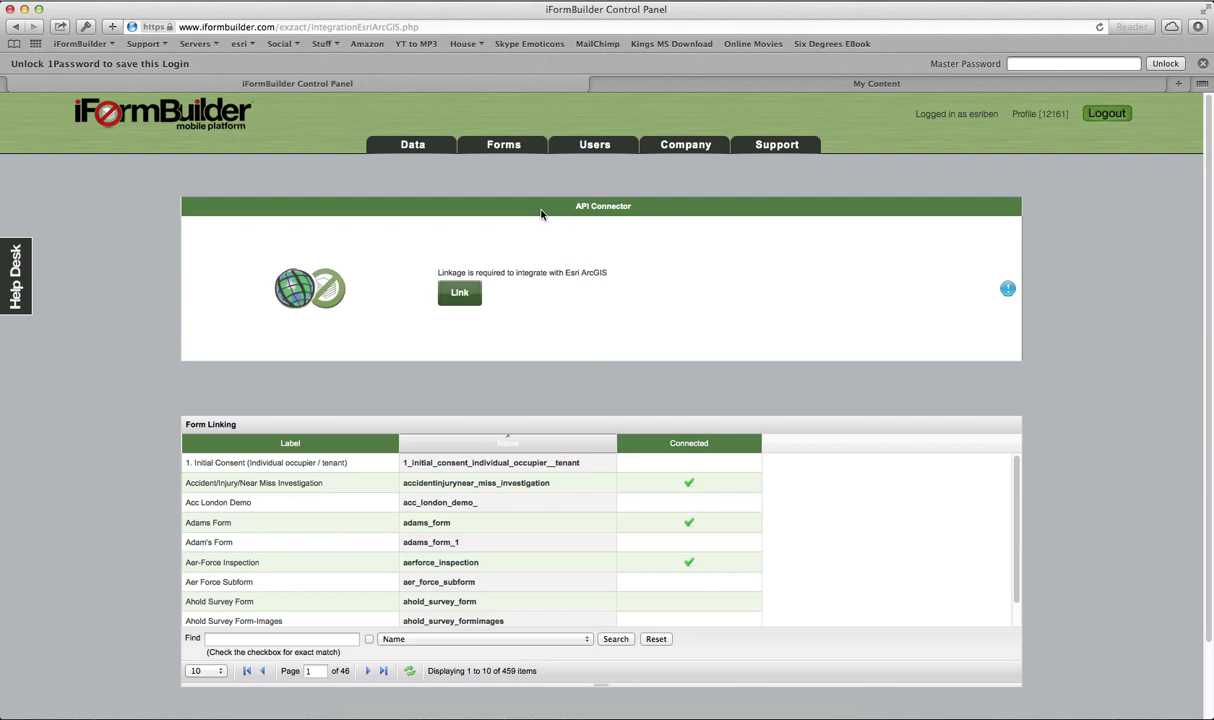
Step: Link iFormBuilder to Esri ArcGIS by signing in with the account username and password
{"action": "left_click", "coordinate": [462, 295]}
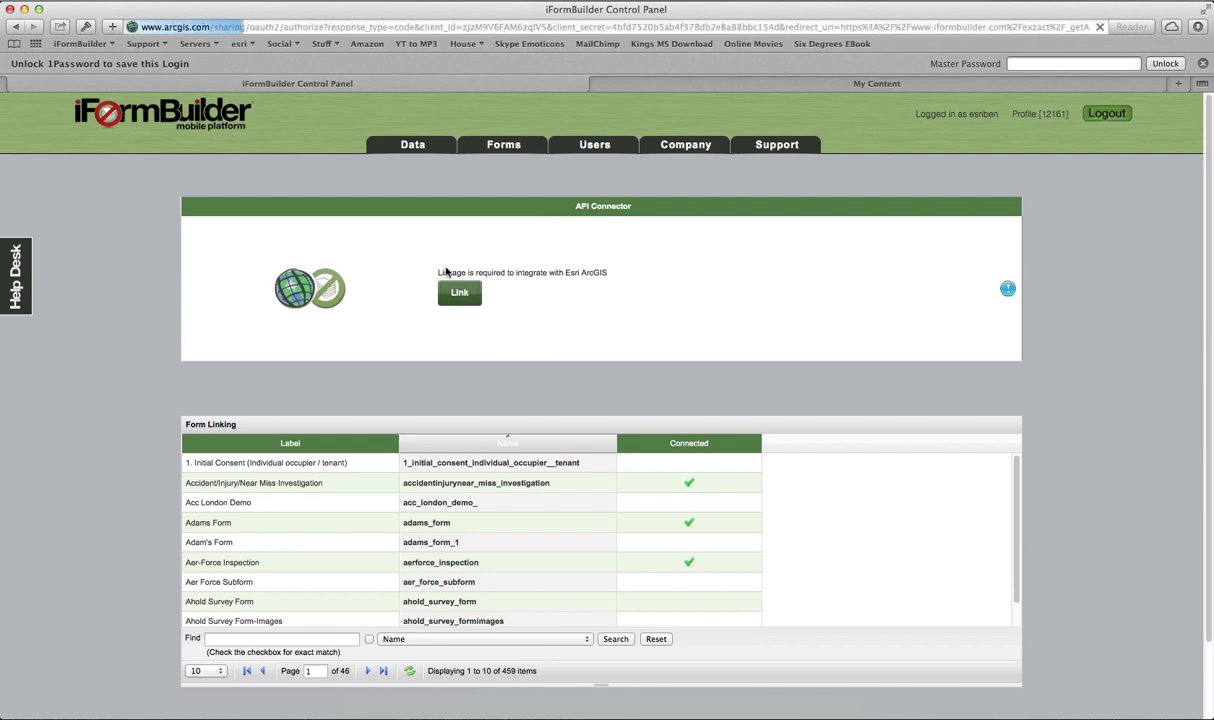
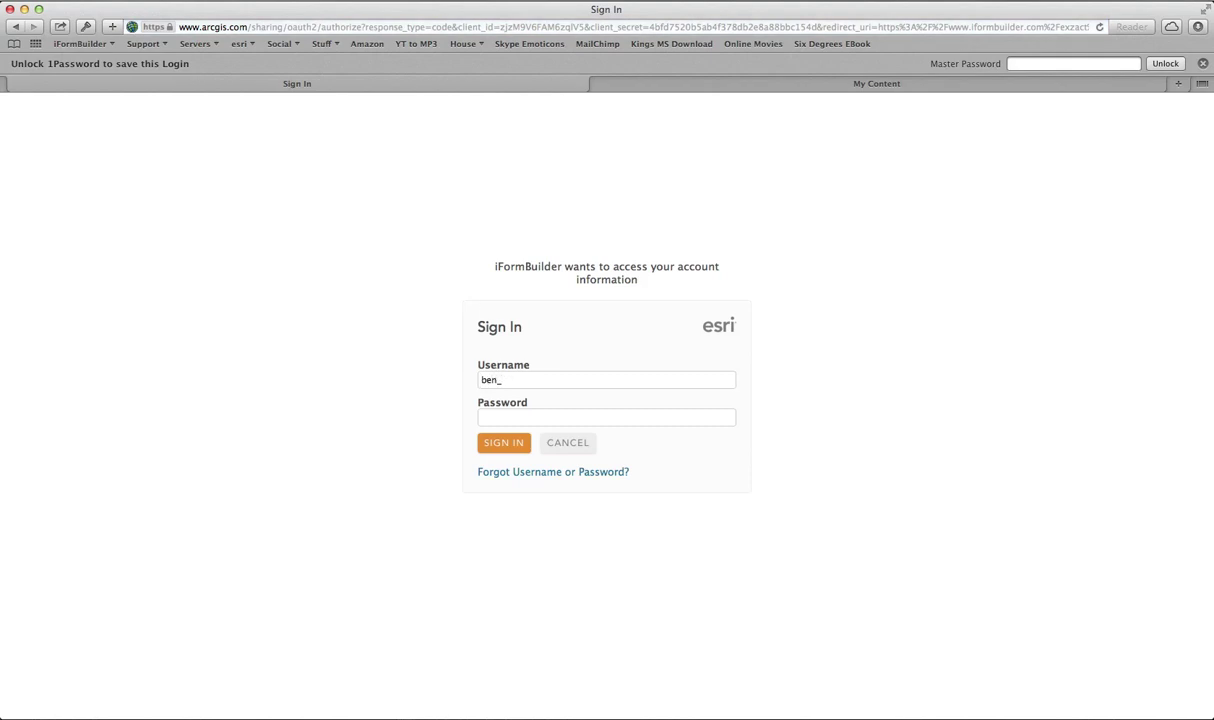
{"action": "key", "text": "Tab"}
{"action": "type", "text": "•••••"}
{"action": "key", "text": "Return"}
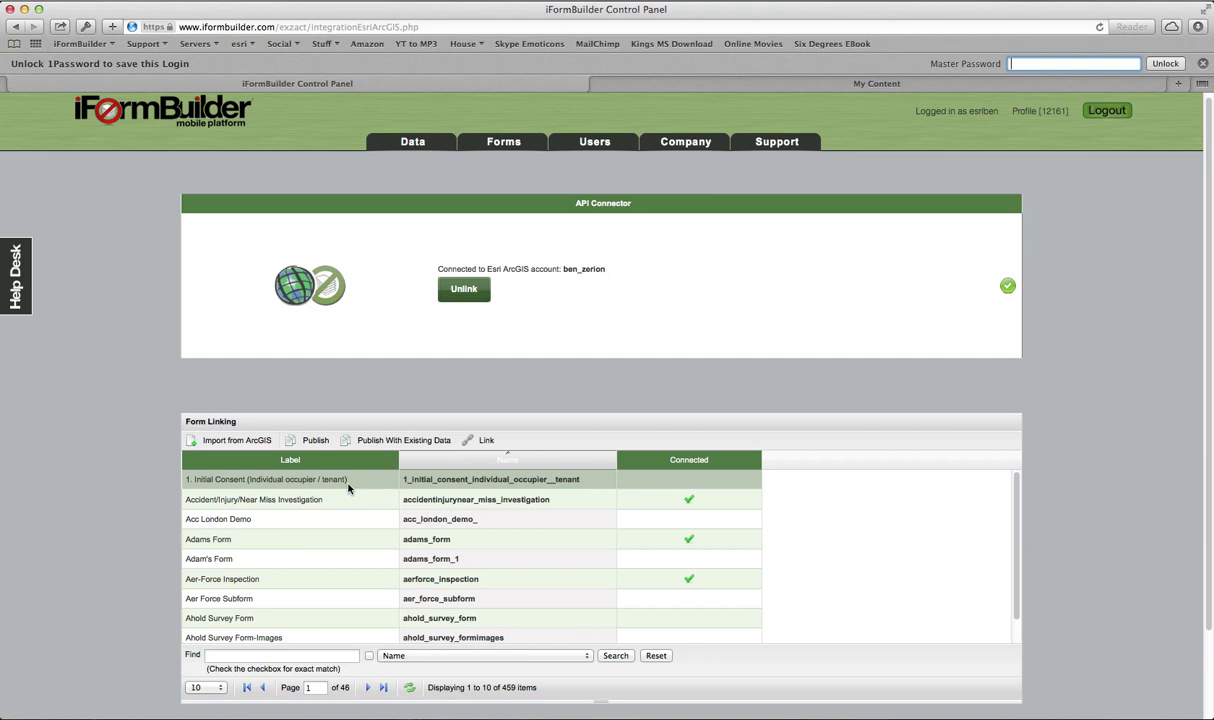
Step: Filter the Form Linking list by 'esri' and reposition the mirrored iPad view
{"action": "left_click", "coordinate": [290, 657]}
{"action": "type", "text": "esri"}
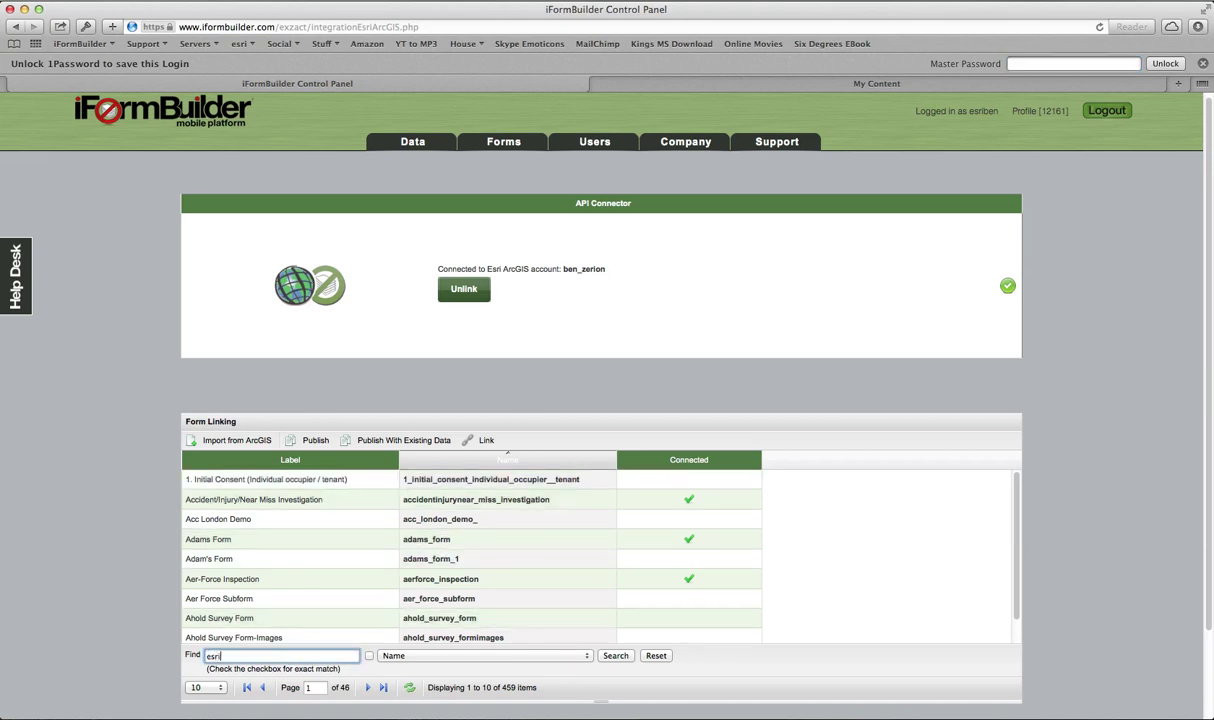
{"action": "key", "text": "Return"}
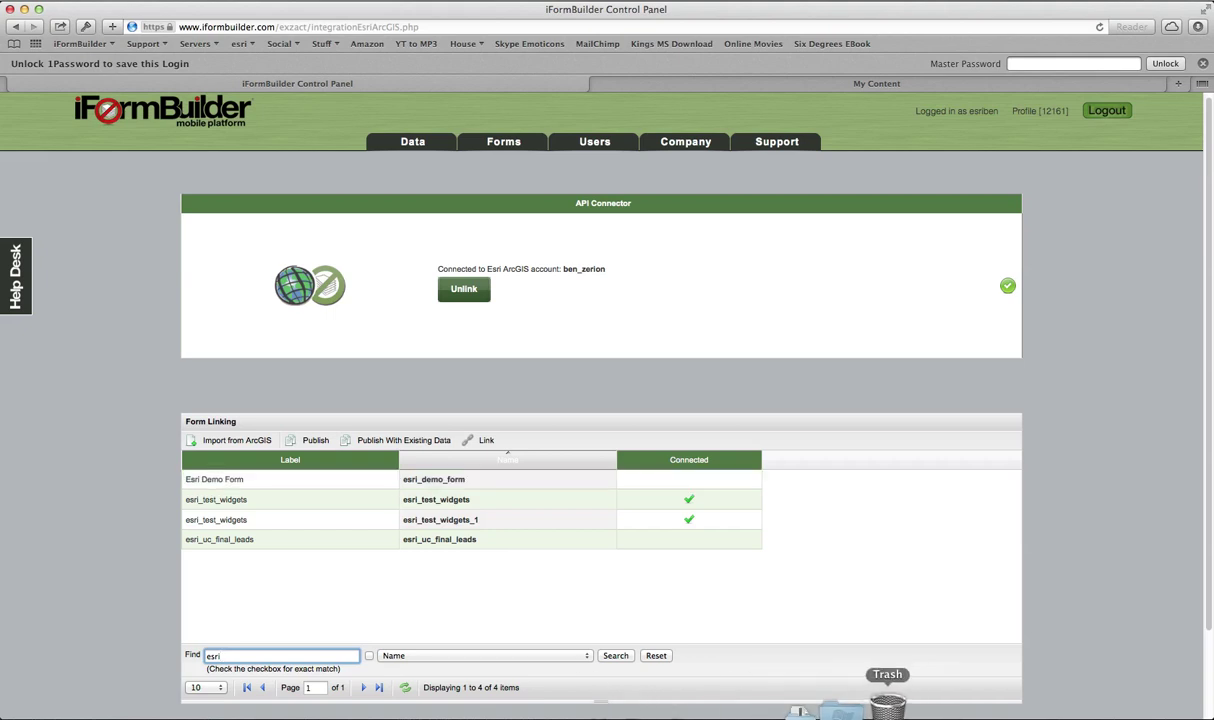
{"action": "left_click", "coordinate": [845, 705]}
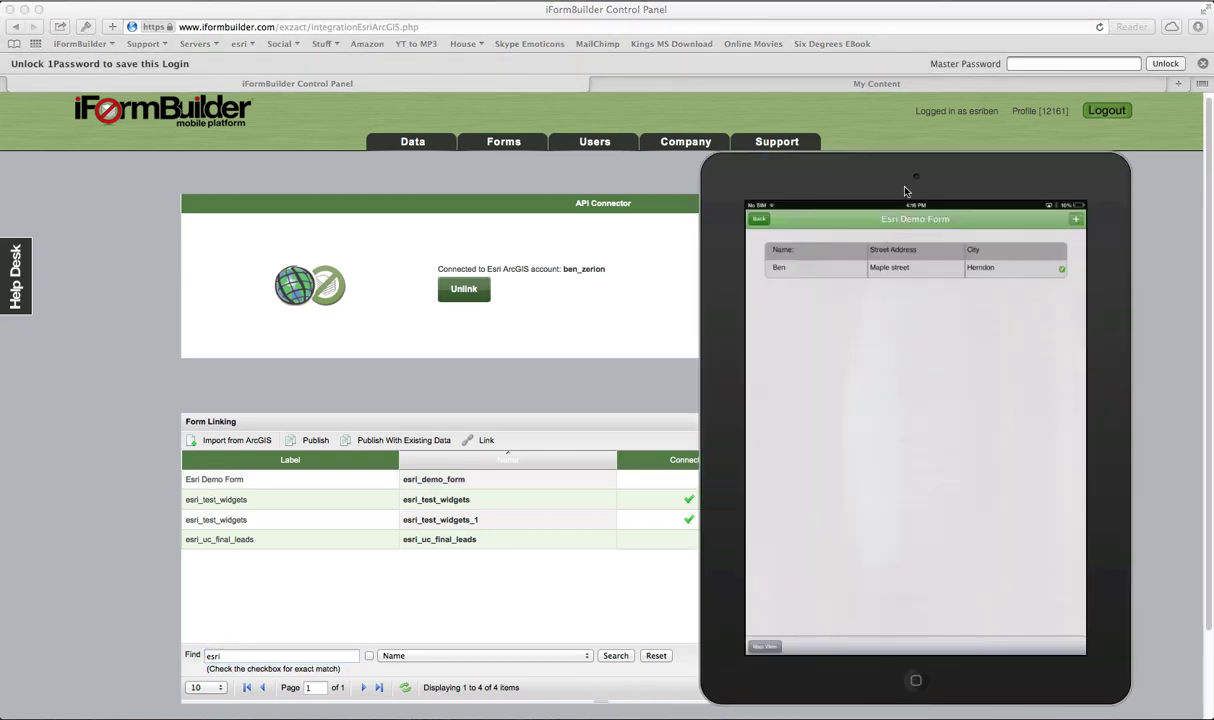
{"action": "left_click_drag", "start_coordinate": [900, 177], "coordinate": [905, 150]}
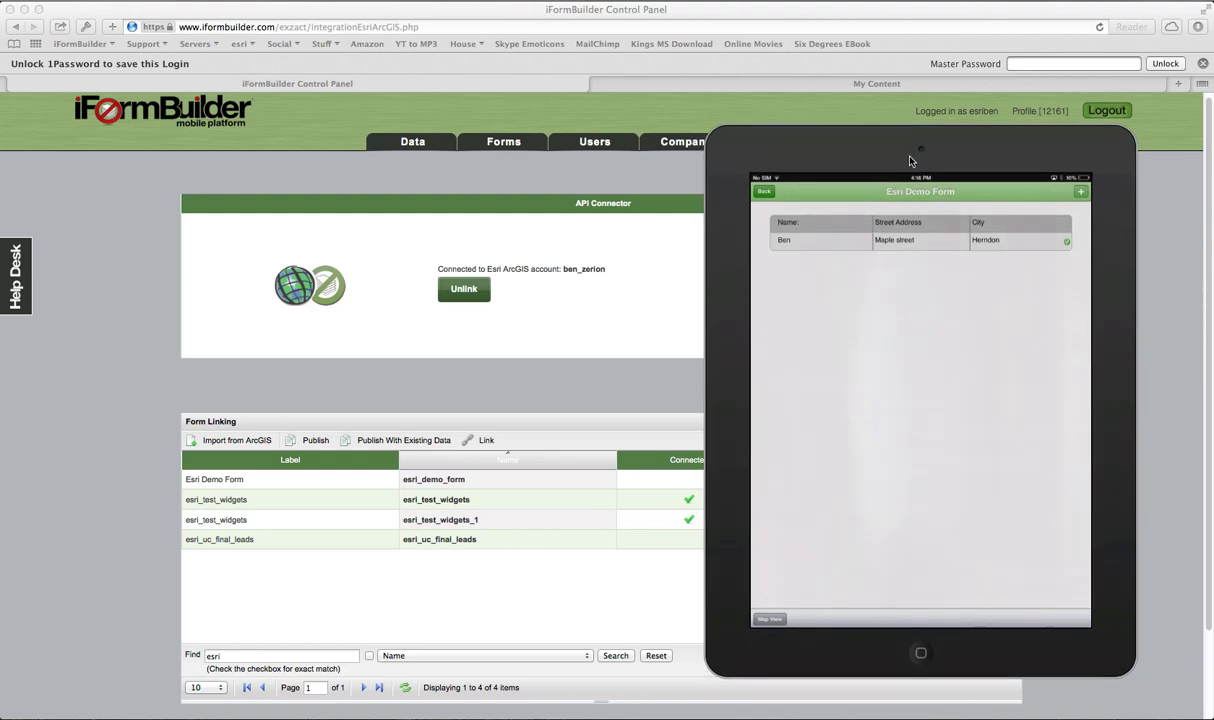
Step: Publish the Esri Demo Form to ArcGIS with its existing data
{"action": "left_click", "coordinate": [472, 388]}
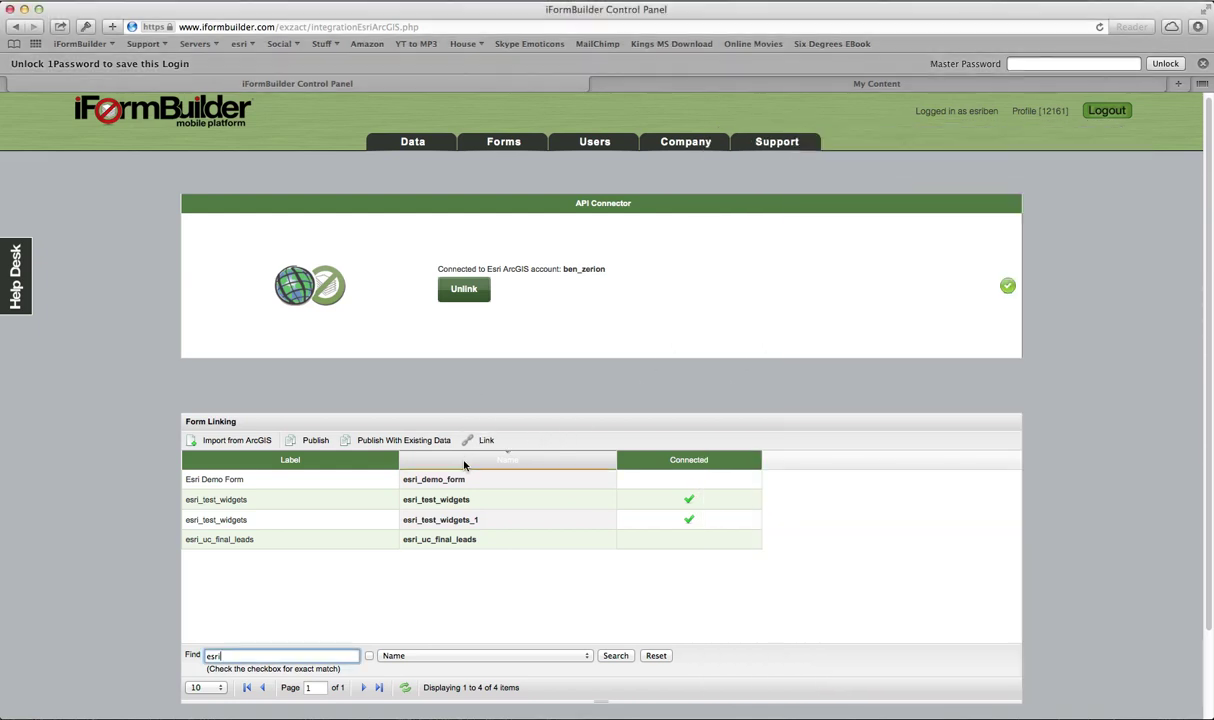
{"action": "left_click", "coordinate": [413, 482]}
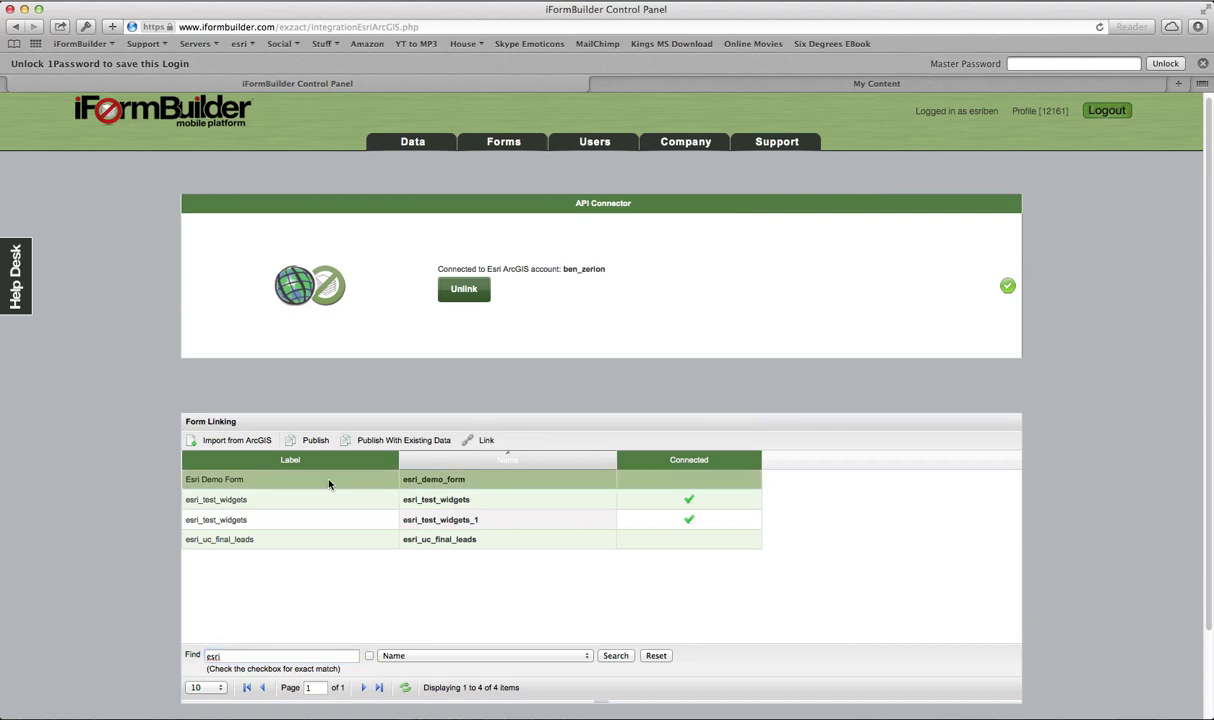
{"action": "left_click", "coordinate": [382, 443]}
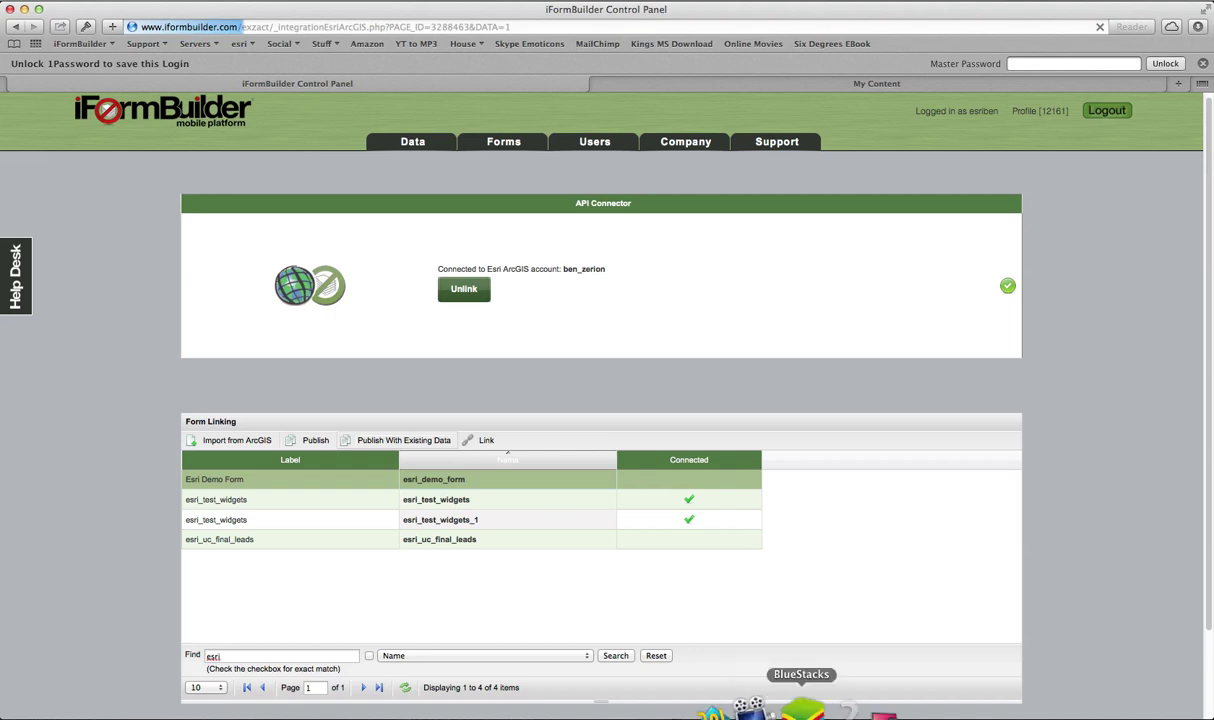
Step: On the mirrored iPad, record a second Esri Demo Form entry: Test 2, Pine street, Herndon, Virginia, Female
{"action": "left_click", "coordinate": [840, 706]}
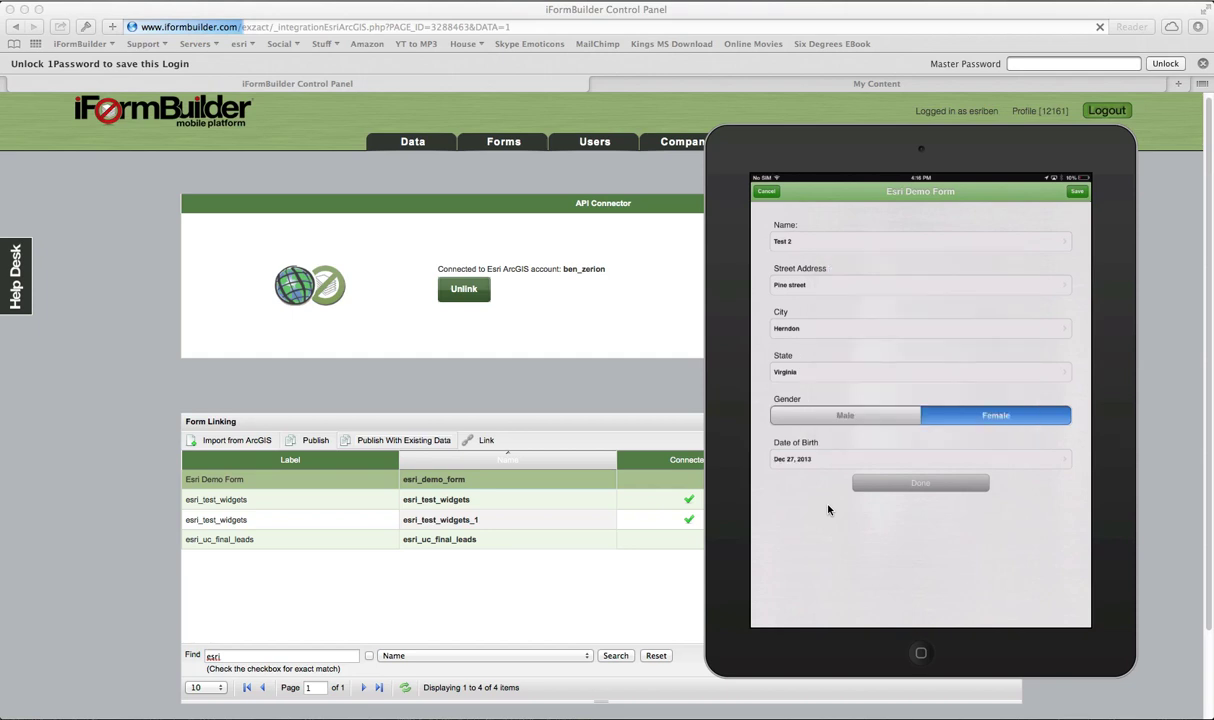
{"action": "left_click_drag", "start_coordinate": [837, 153], "coordinate": [844, 134]}
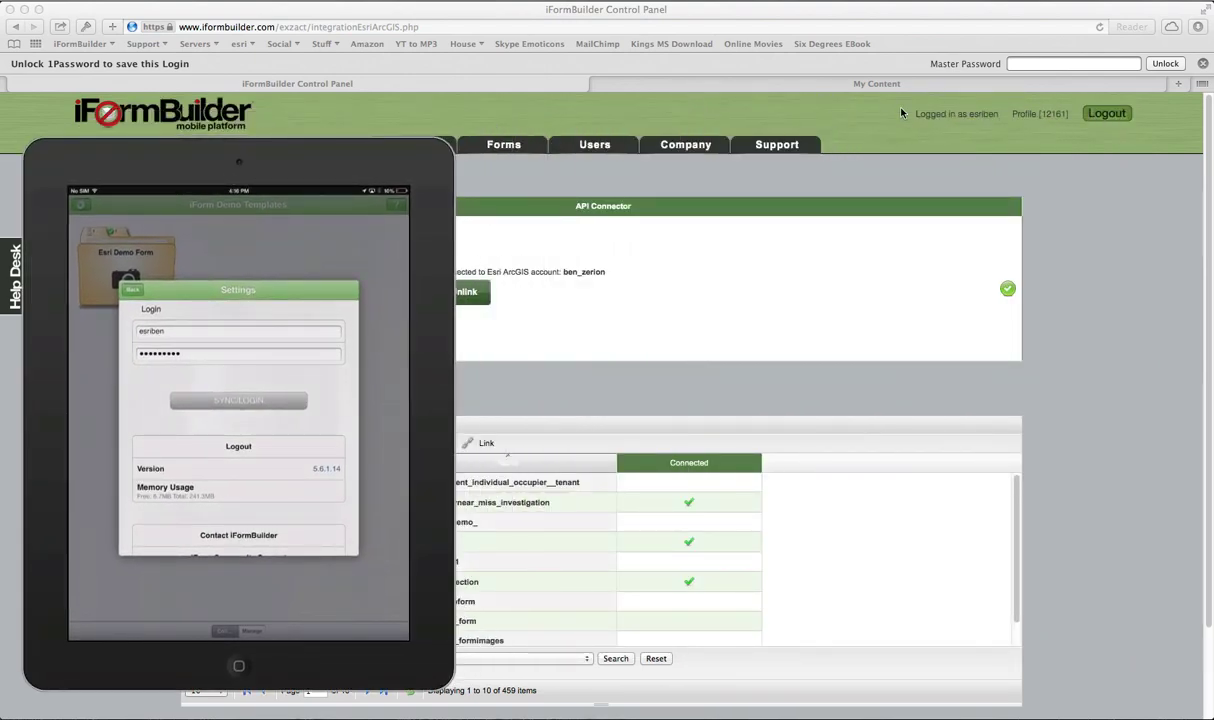
Step: Reload ArcGIS My Content and add the Esri Demo Form feature layer to a web map
{"action": "left_click", "coordinate": [843, 83]}
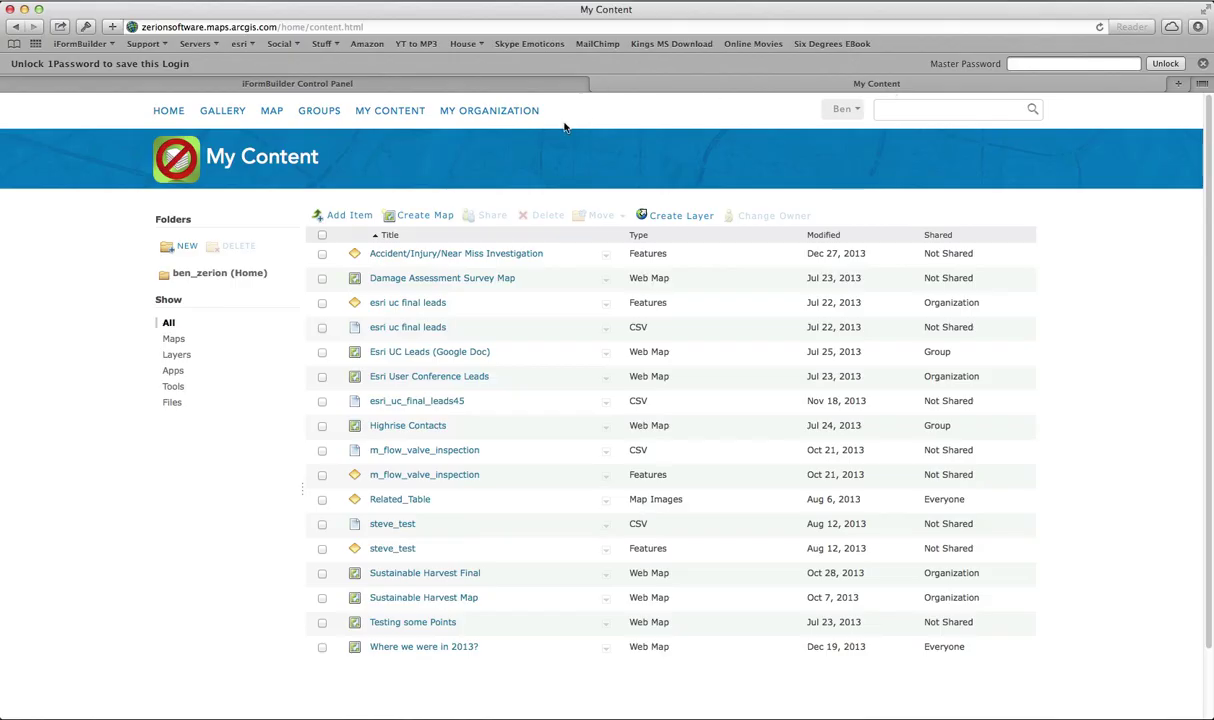
{"action": "left_click", "coordinate": [1100, 28]}
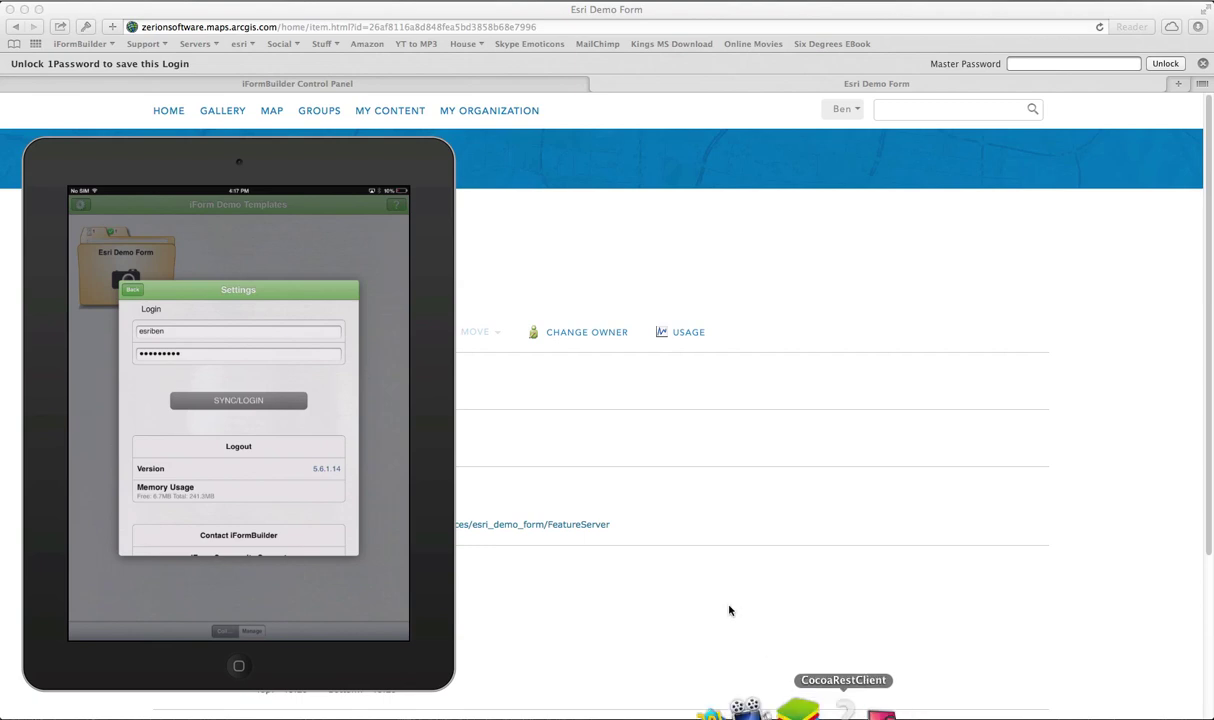
{"action": "left_click_drag", "start_coordinate": [360, 158], "coordinate": [1100, 147]}
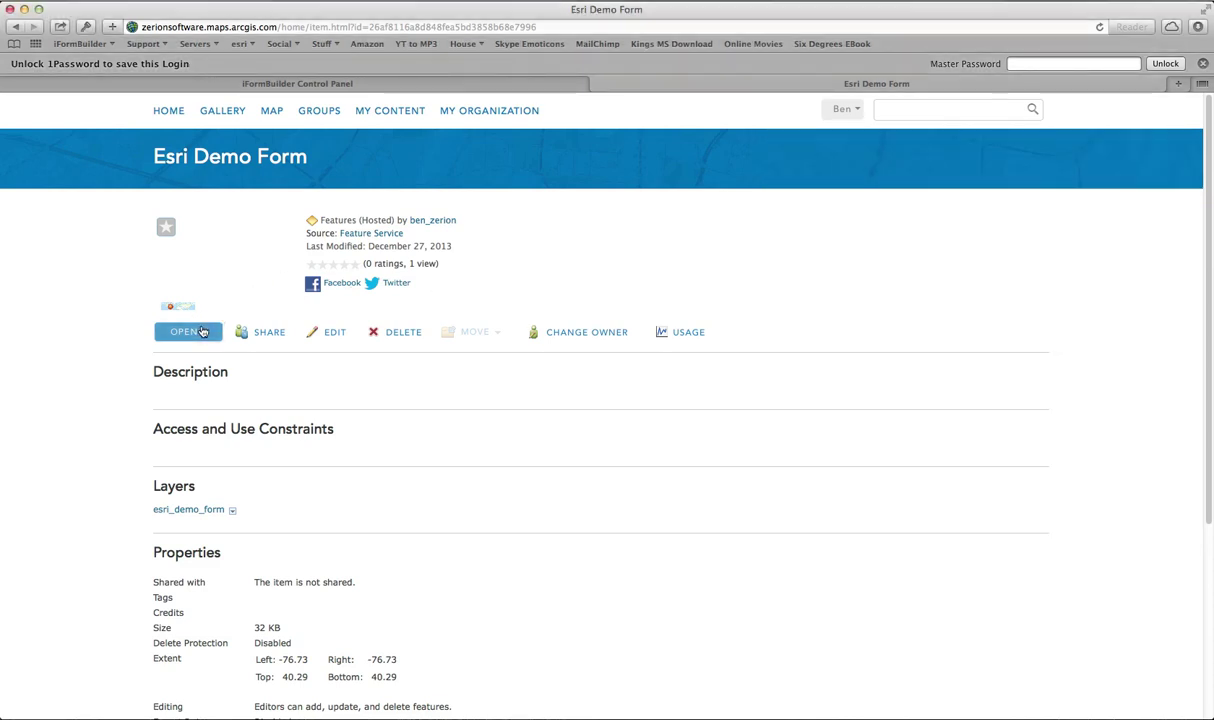
{"action": "left_click", "coordinate": [190, 331]}
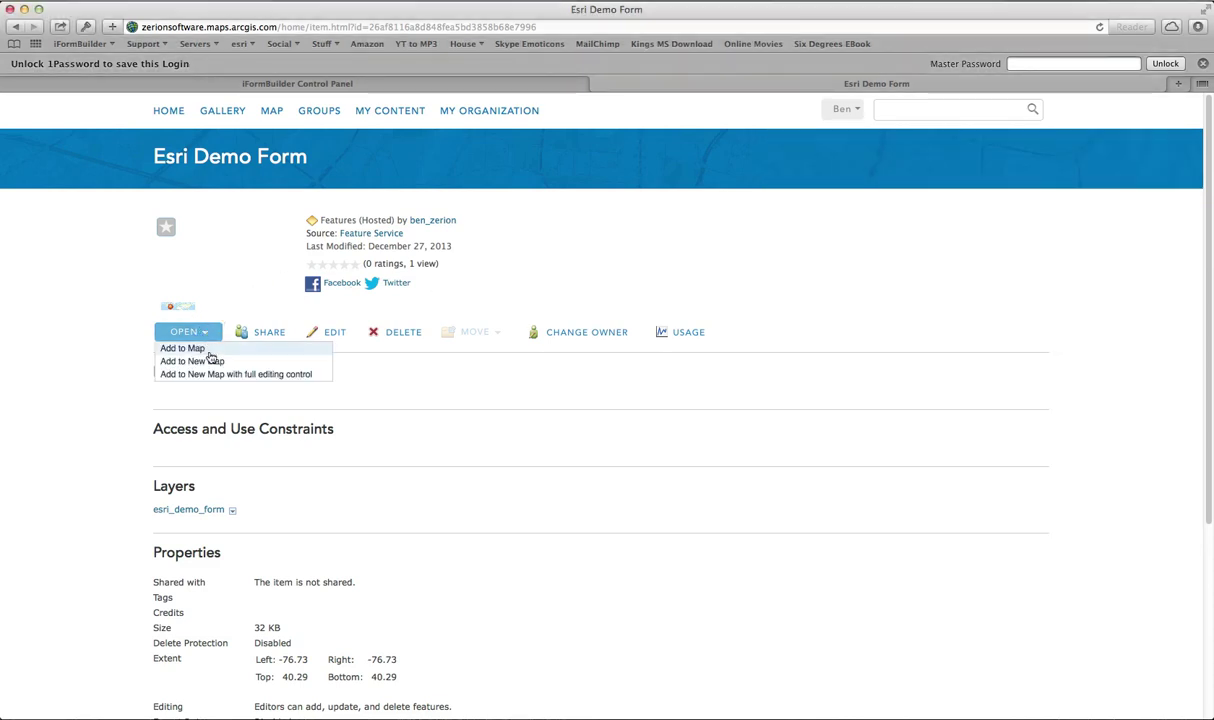
{"action": "left_click", "coordinate": [212, 362]}
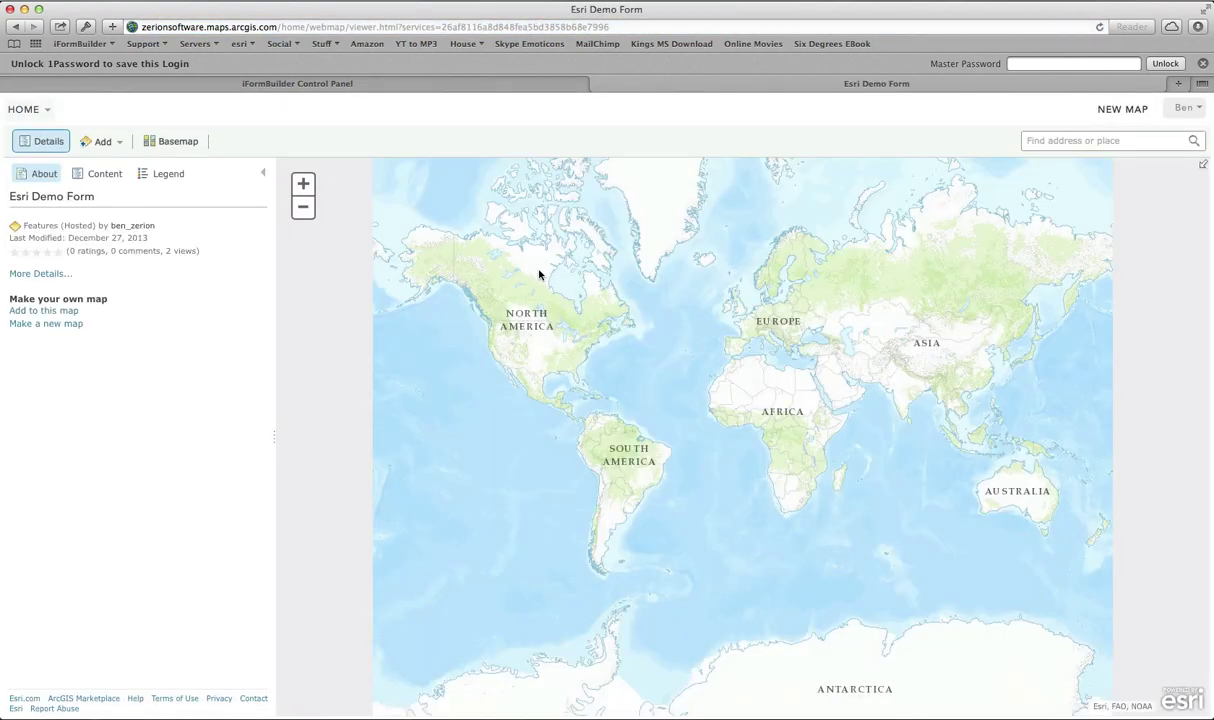
Step: Page through both form records in the point's pop-up, then close it
{"action": "left_click", "coordinate": [545, 348]}
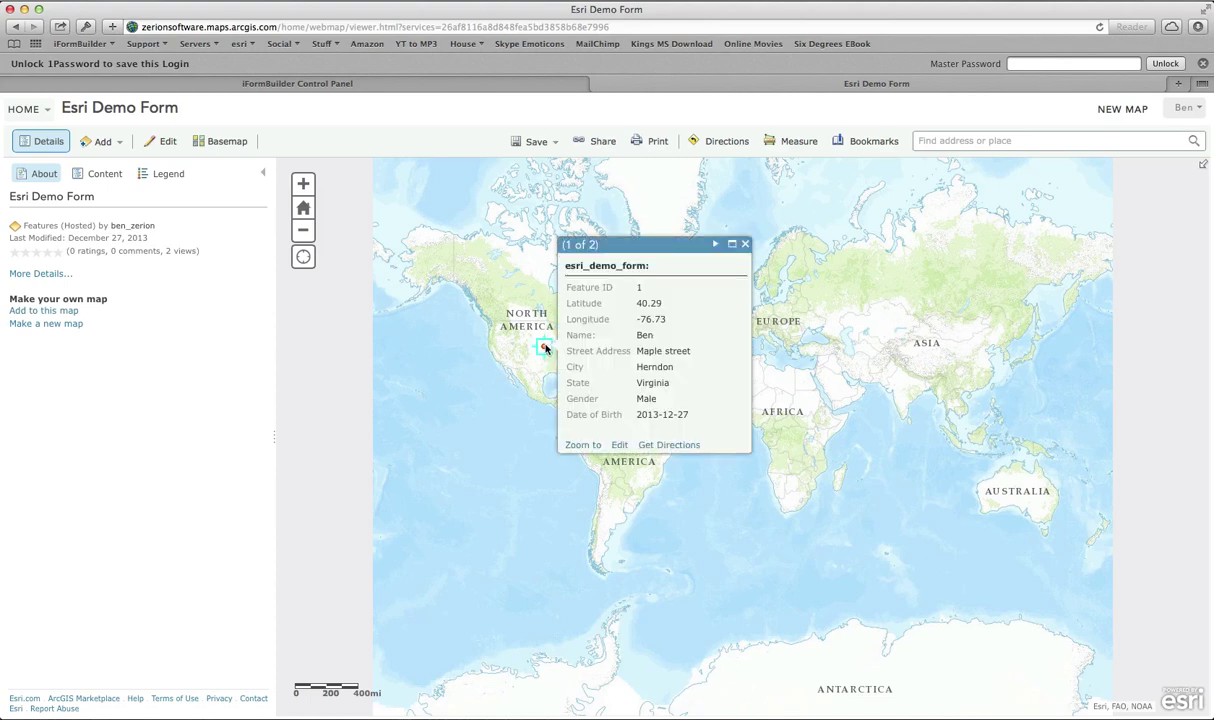
{"action": "left_click", "coordinate": [717, 245]}
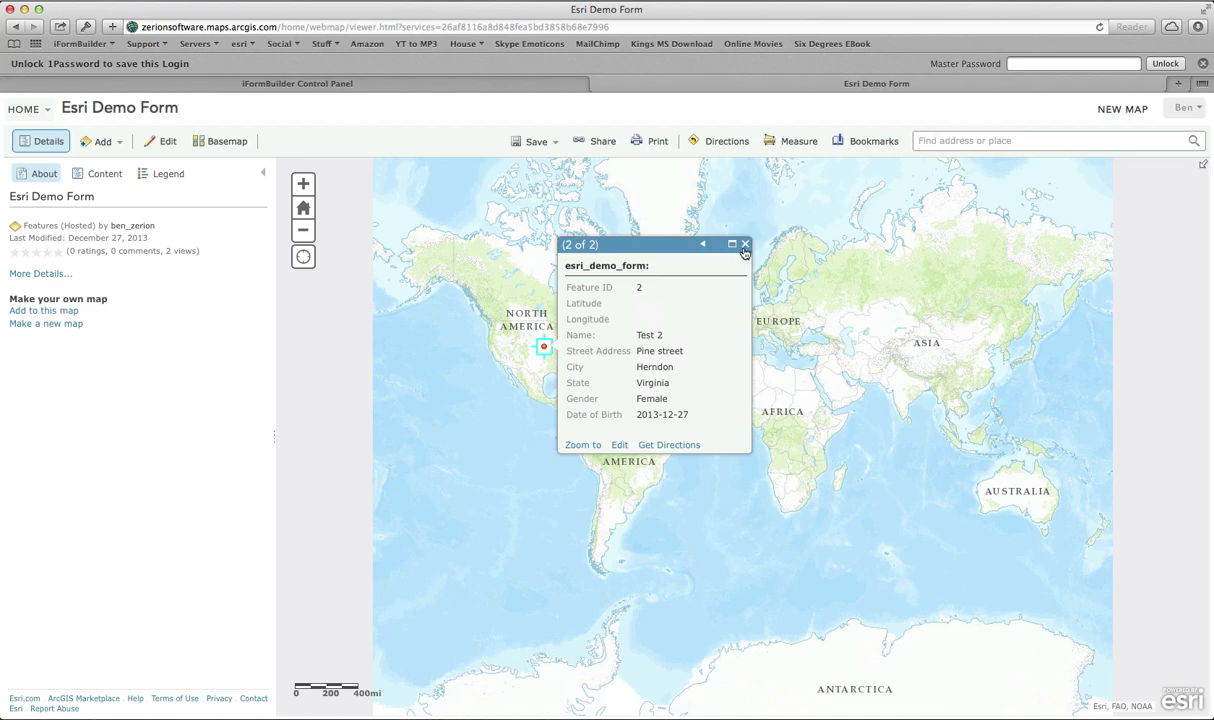
{"action": "left_click", "coordinate": [745, 245]}
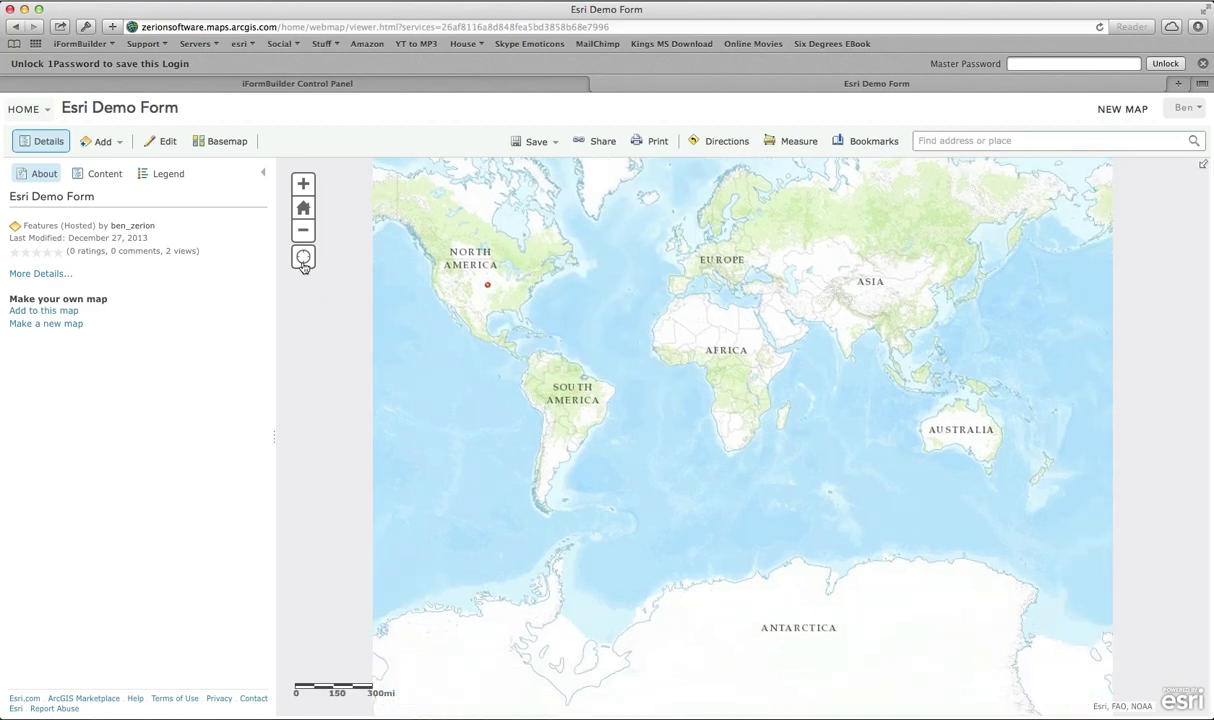
Step: Zoom in on the Virginia point and review its two records again
{"action": "left_click", "coordinate": [305, 185]}
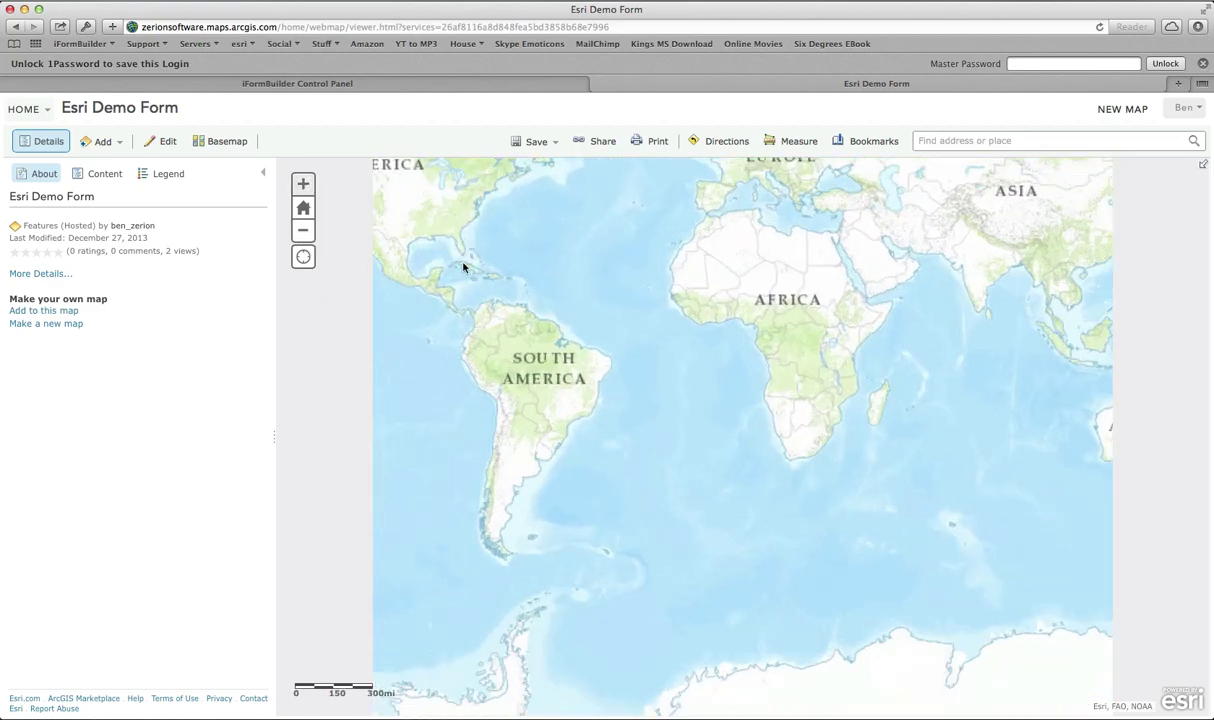
{"action": "scroll", "coordinate": [612, 425], "scroll_direction": "up", "scroll_amount": 1}
{"action": "left_click_drag", "start_coordinate": [452, 313], "coordinate": [515, 335]}
{"action": "left_click", "coordinate": [518, 332]}
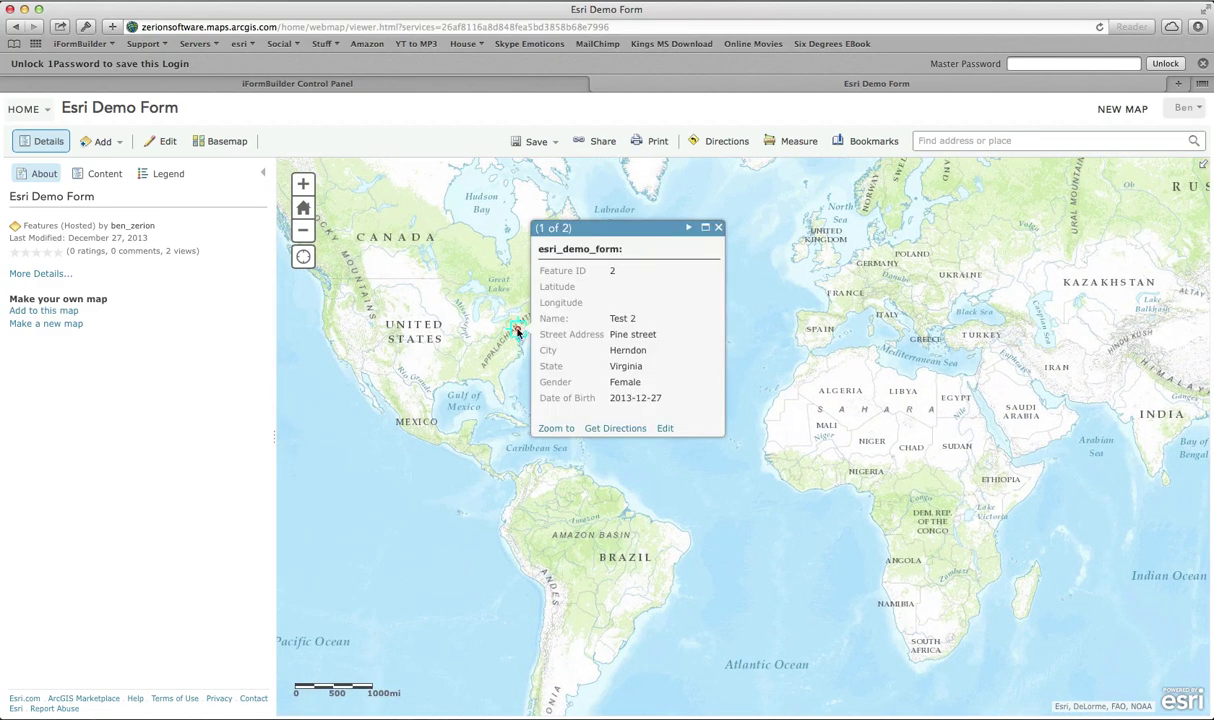
{"action": "left_click", "coordinate": [518, 335]}
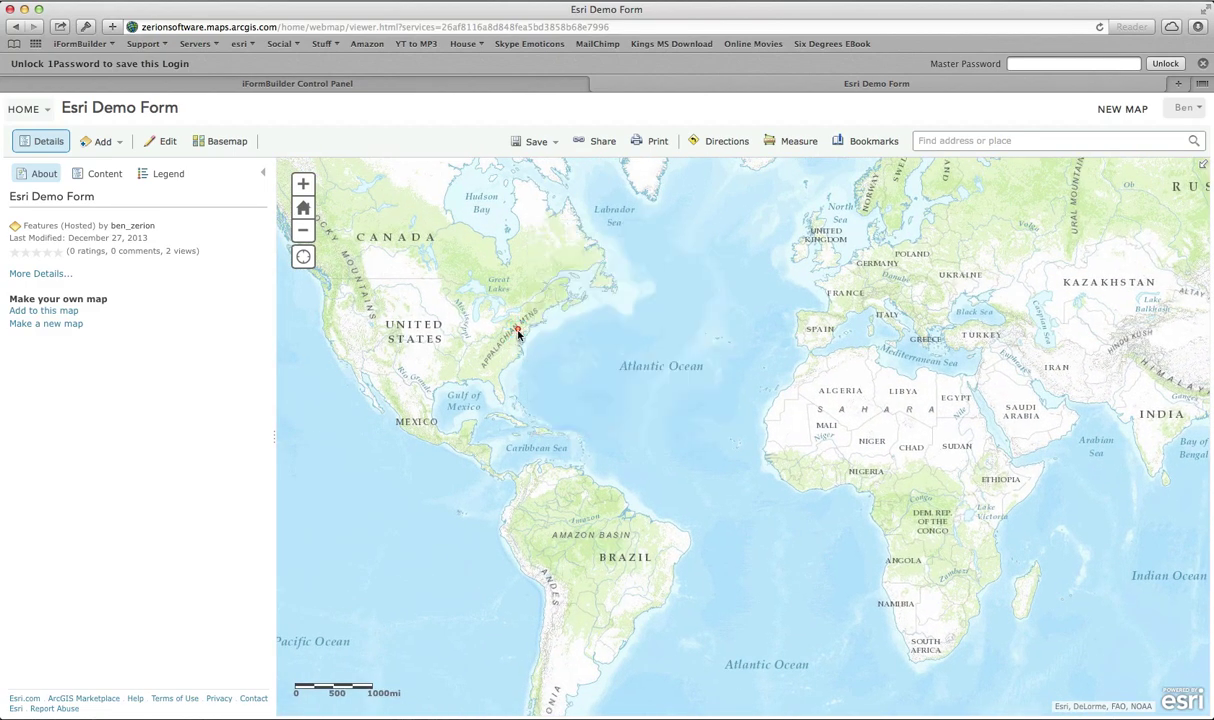
{"action": "left_click", "coordinate": [518, 333]}
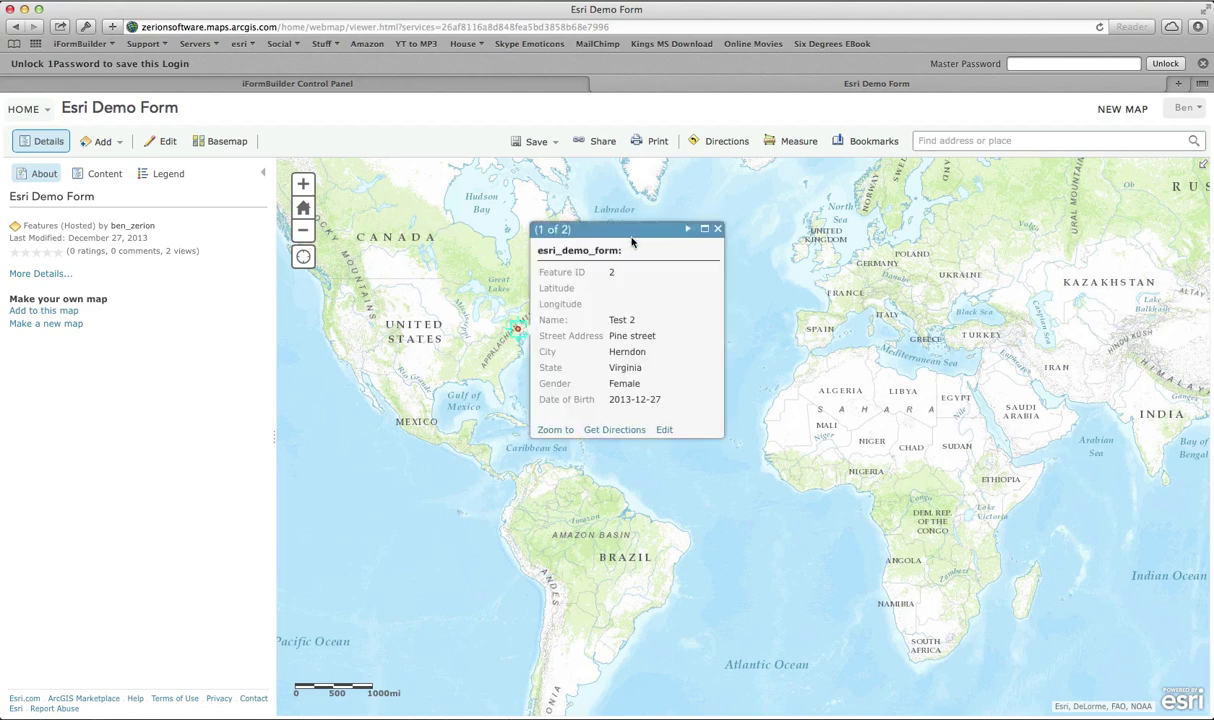
{"action": "left_click", "coordinate": [687, 231]}
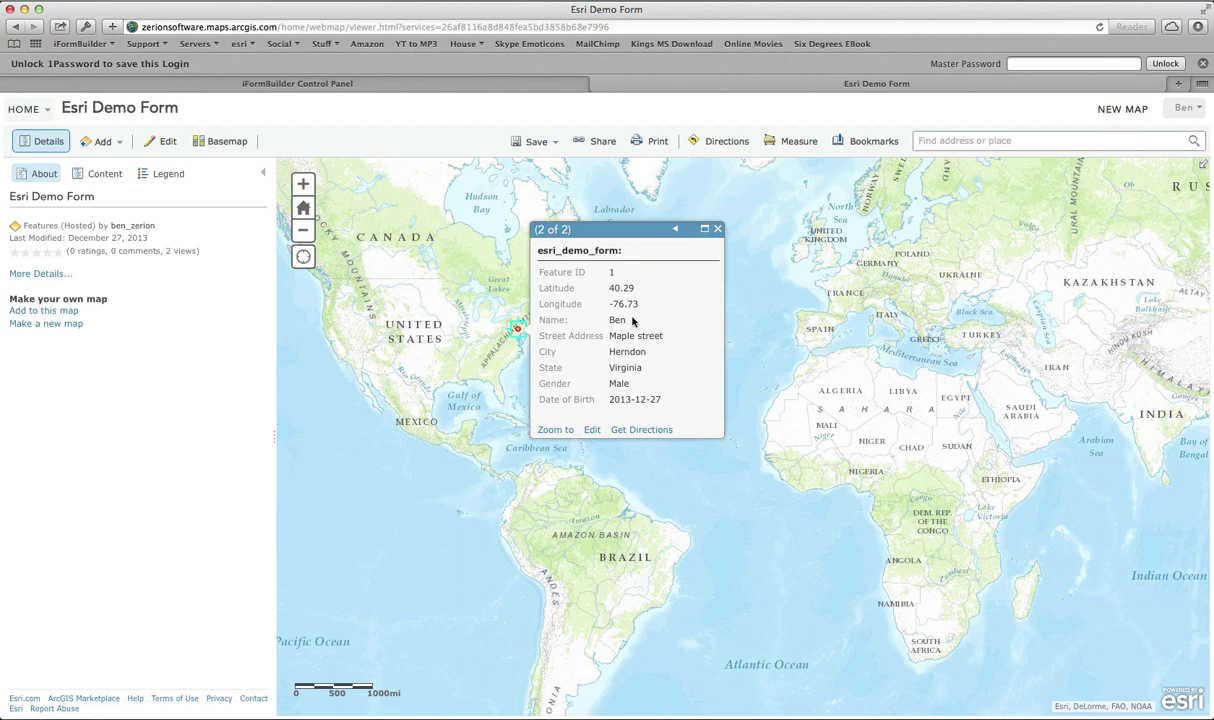
Step: Go from the iFormBuilder control panel to ArcGIS My Content via the HOME menu
{"action": "left_click", "coordinate": [345, 86]}
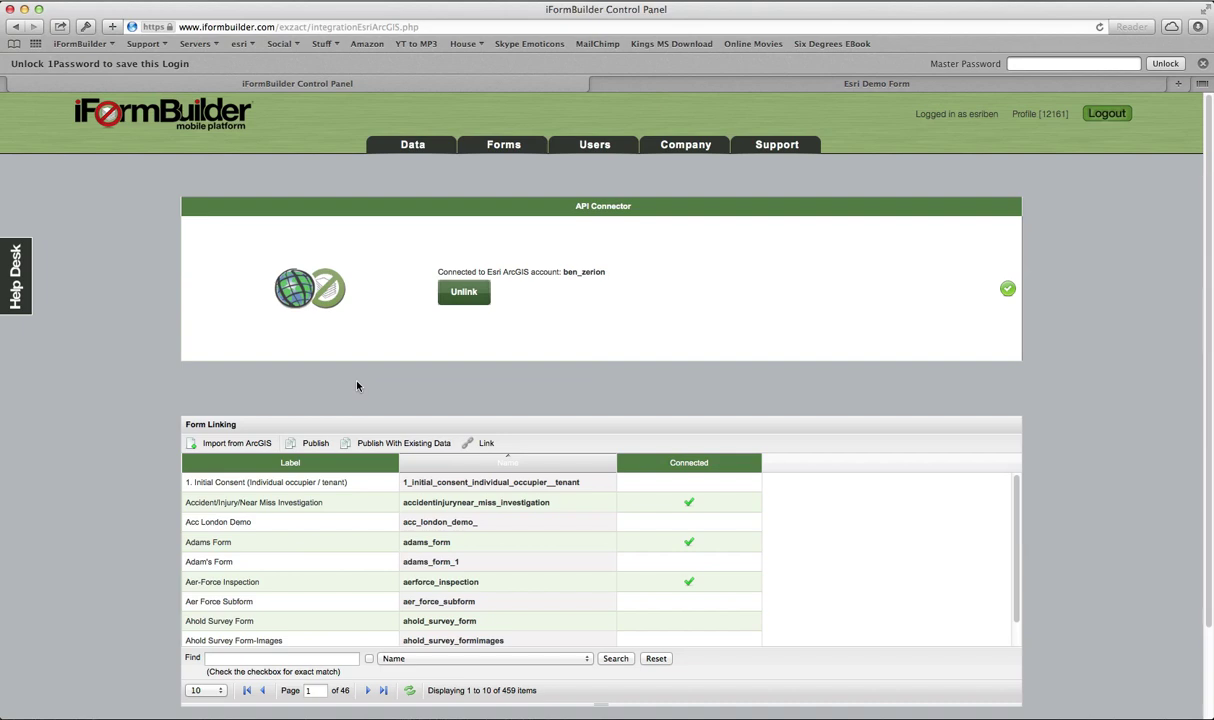
{"action": "left_click", "coordinate": [751, 88]}
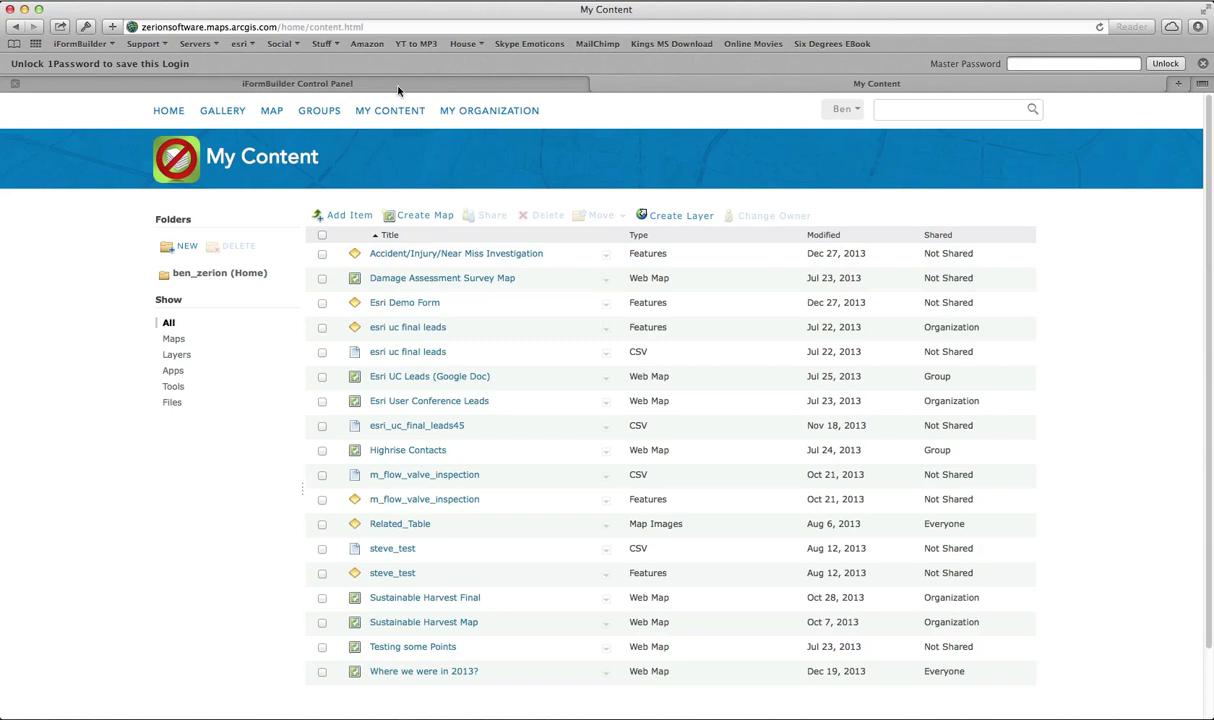
Step: Select the steve_test layer in the ArcGIS feature layer import list, then return to My Content
{"action": "left_click", "coordinate": [377, 82]}
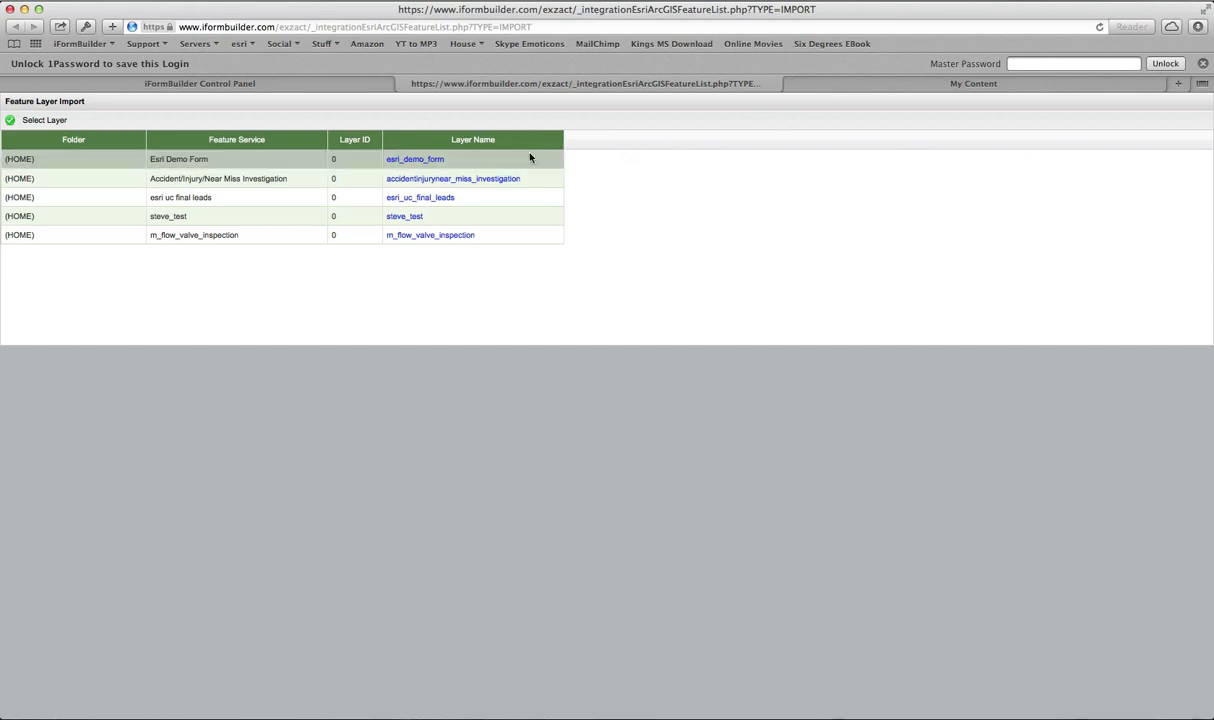
{"action": "left_click", "coordinate": [262, 214]}
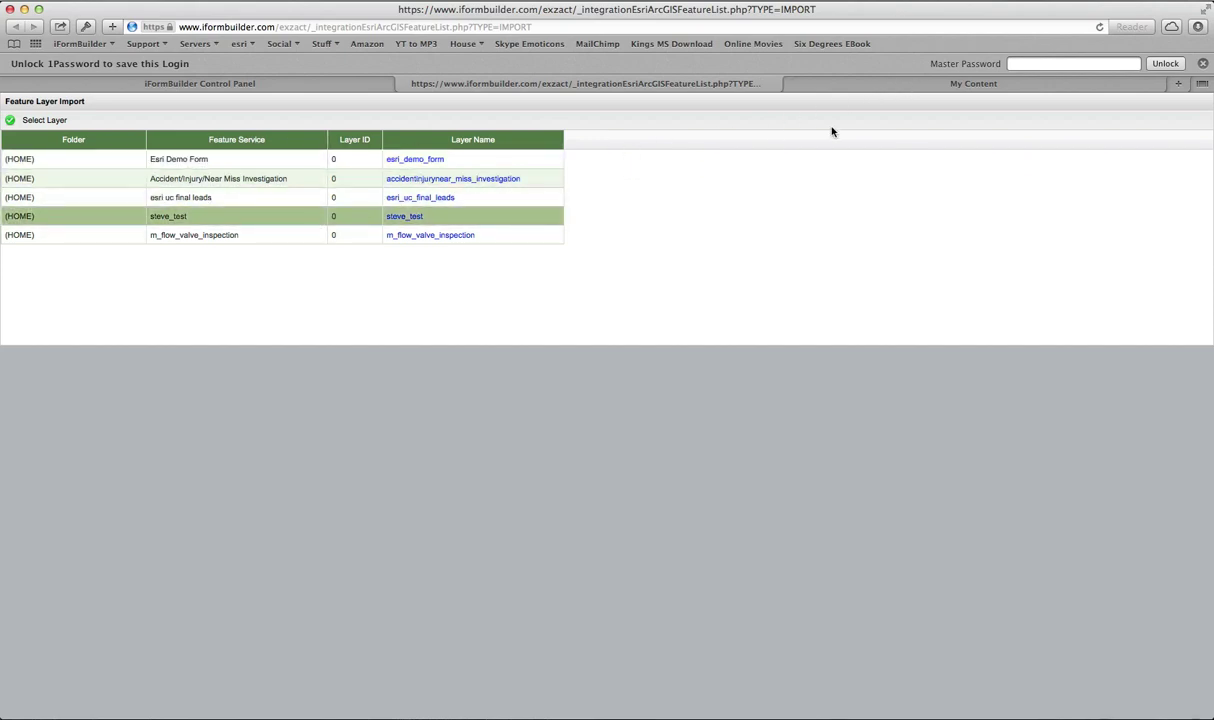
{"action": "left_click", "coordinate": [957, 85]}
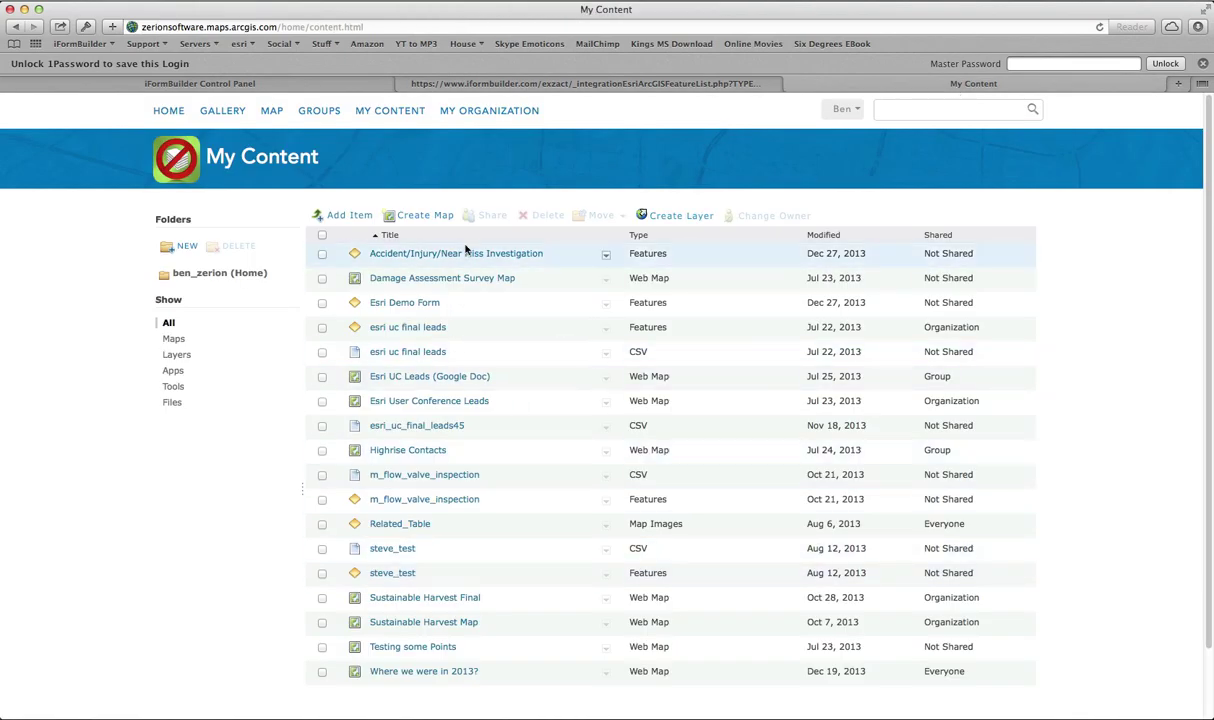
Step: Return to the iFormBuilder ArcGIS integration page in the control panel
{"action": "left_click", "coordinate": [472, 85]}
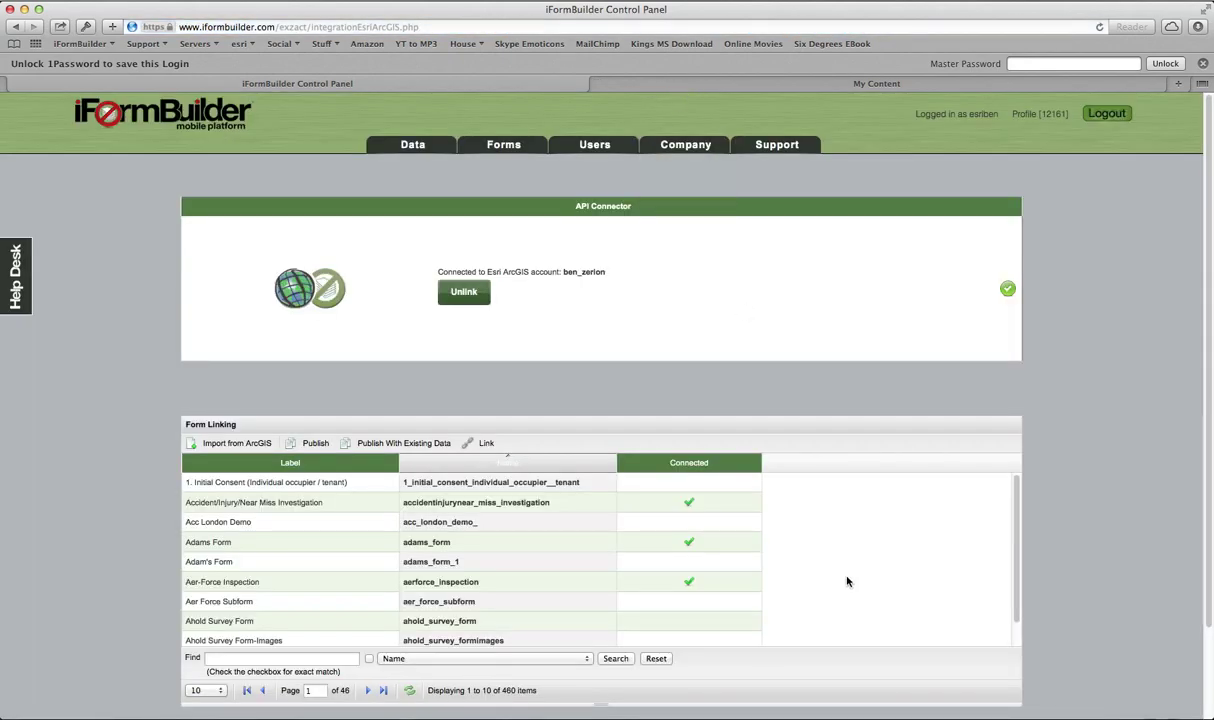
Step: On the mirrored iPad, save a new steve_test record with name, birthdate and age 23
{"action": "left_click", "coordinate": [825, 708]}
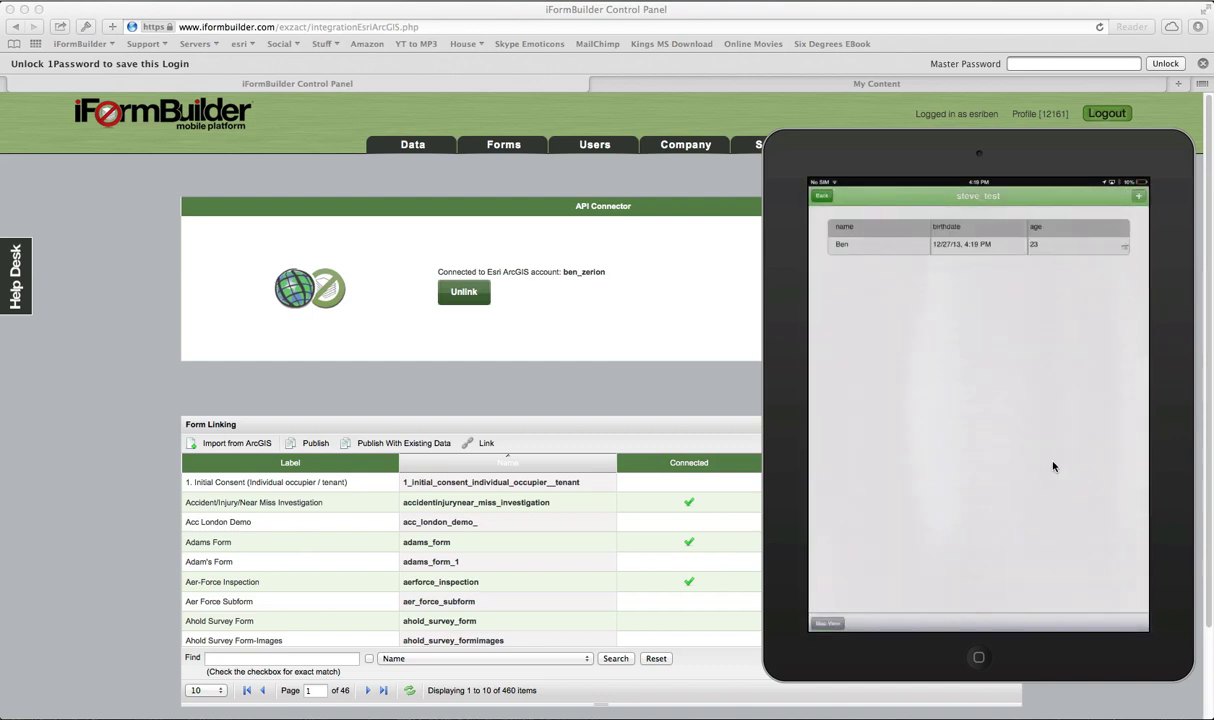
Step: Load the steve_test_1 form in the Form Builder
{"action": "mouse_move", "coordinate": [503, 146]}
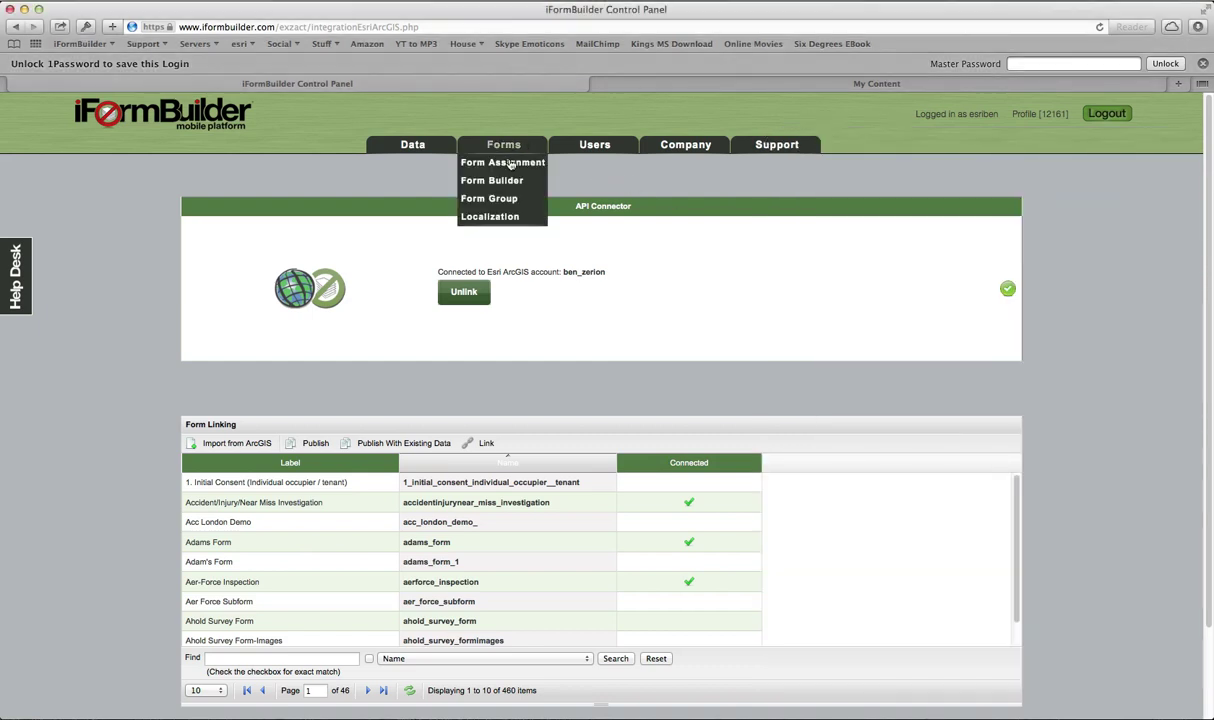
{"action": "left_click", "coordinate": [504, 183]}
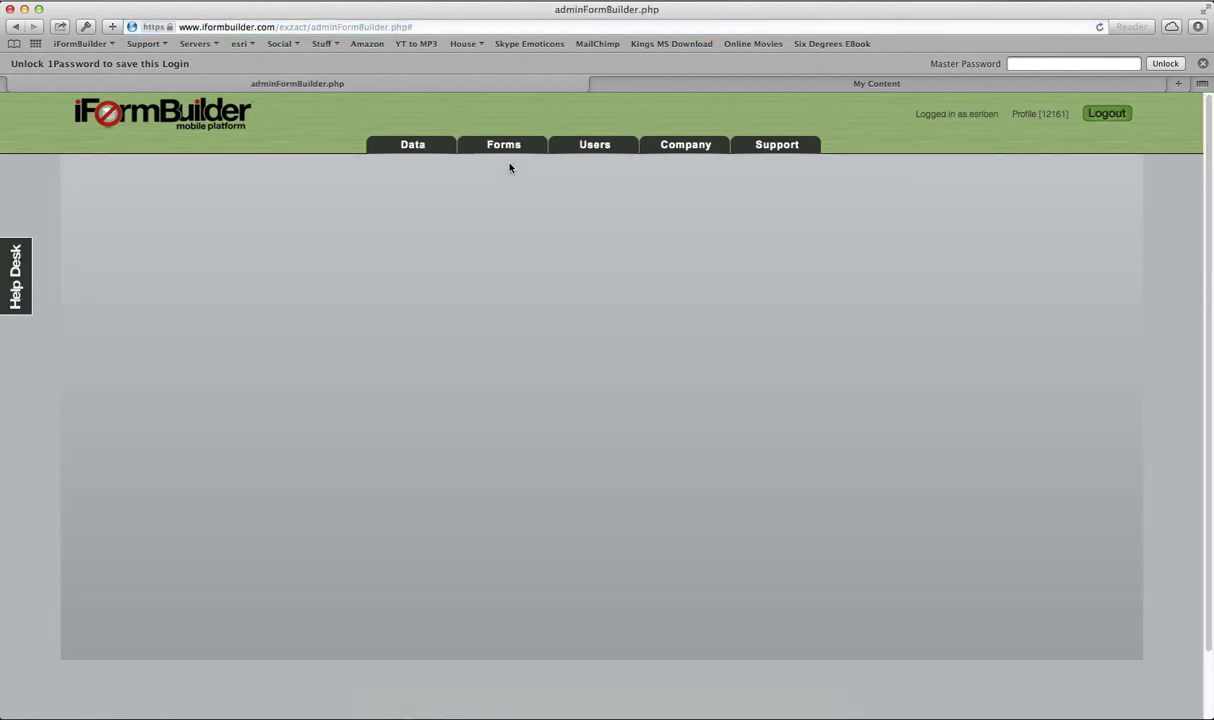
{"action": "mouse_move", "coordinate": [505, 146]}
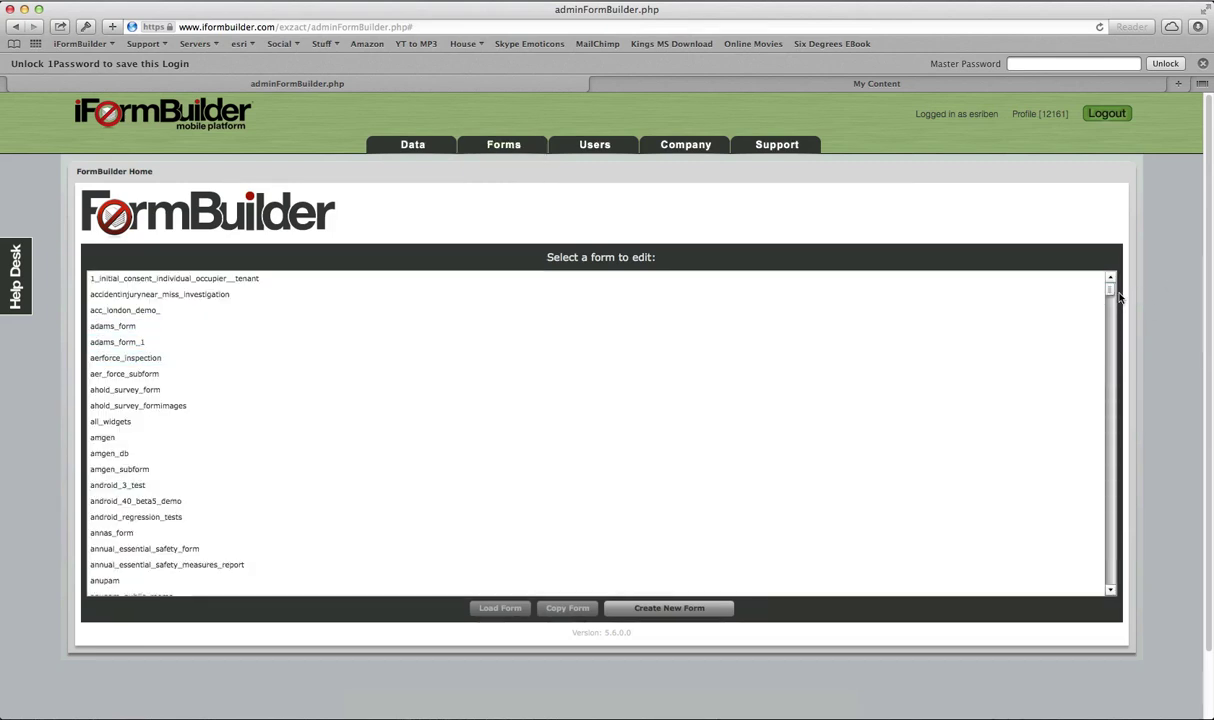
{"action": "left_click_drag", "start_coordinate": [1119, 297], "coordinate": [1119, 550]}
{"action": "left_click", "coordinate": [366, 422]}
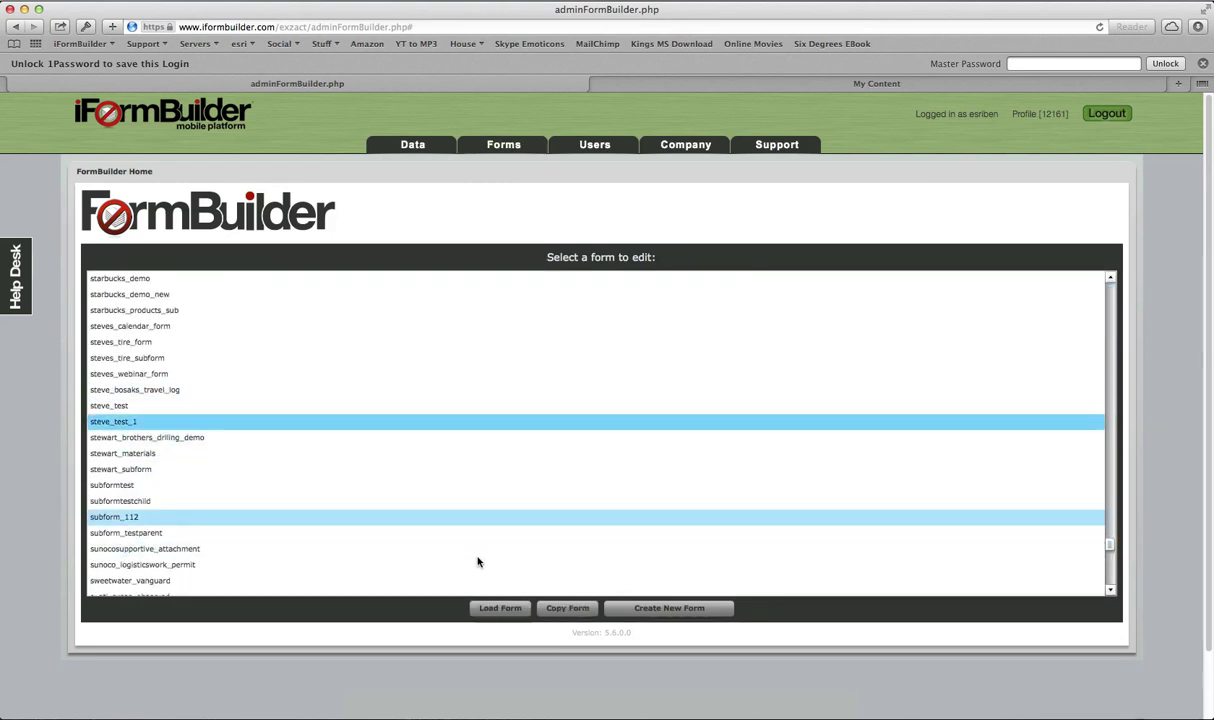
{"action": "left_click", "coordinate": [495, 608]}
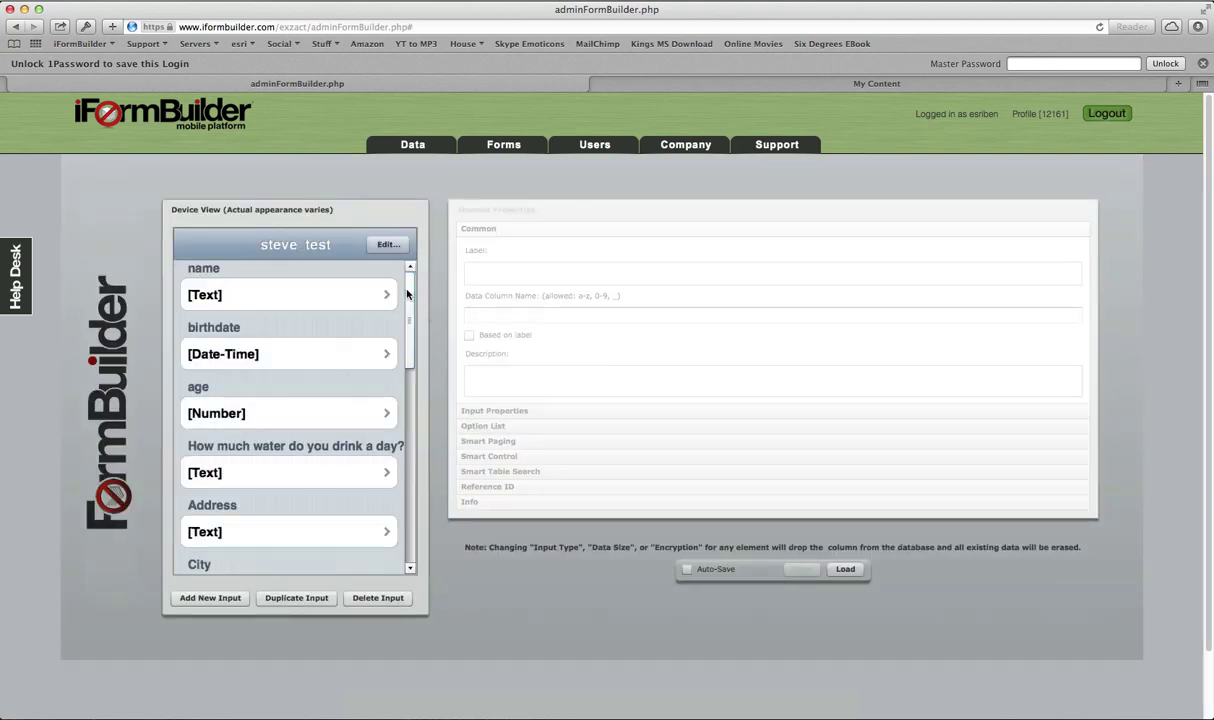
Step: Make the FID and GlobalID fields not required and save steve_test_1
{"action": "scroll", "coordinate": [411, 341], "scroll_direction": "down", "scroll_amount": 6}
{"action": "left_click", "coordinate": [398, 412]}
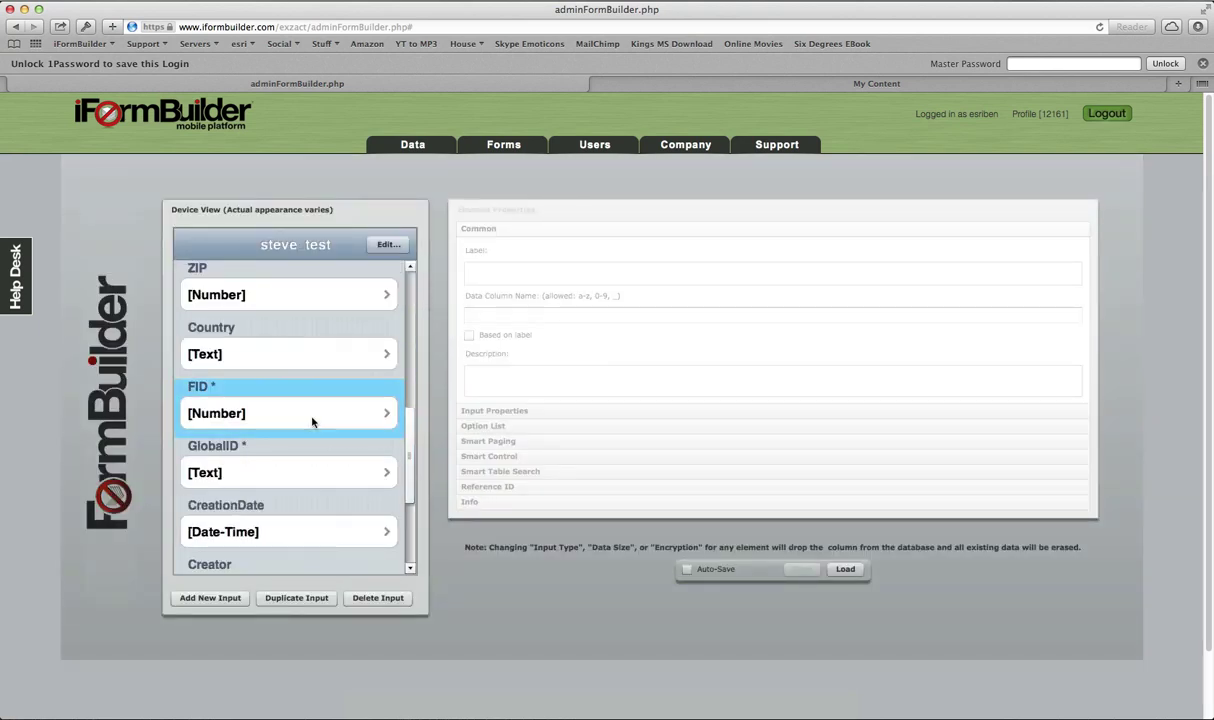
{"action": "left_click", "coordinate": [490, 411]}
{"action": "left_click", "coordinate": [523, 304]}
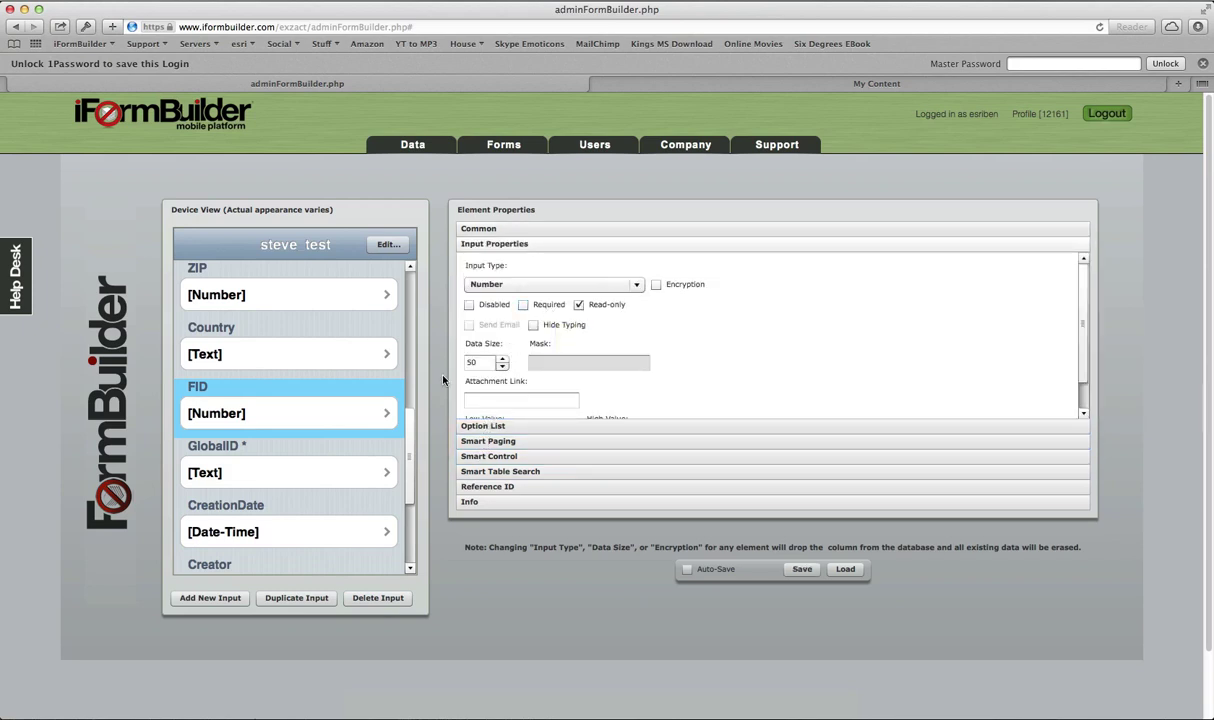
{"action": "left_click", "coordinate": [335, 467]}
{"action": "left_click", "coordinate": [523, 304]}
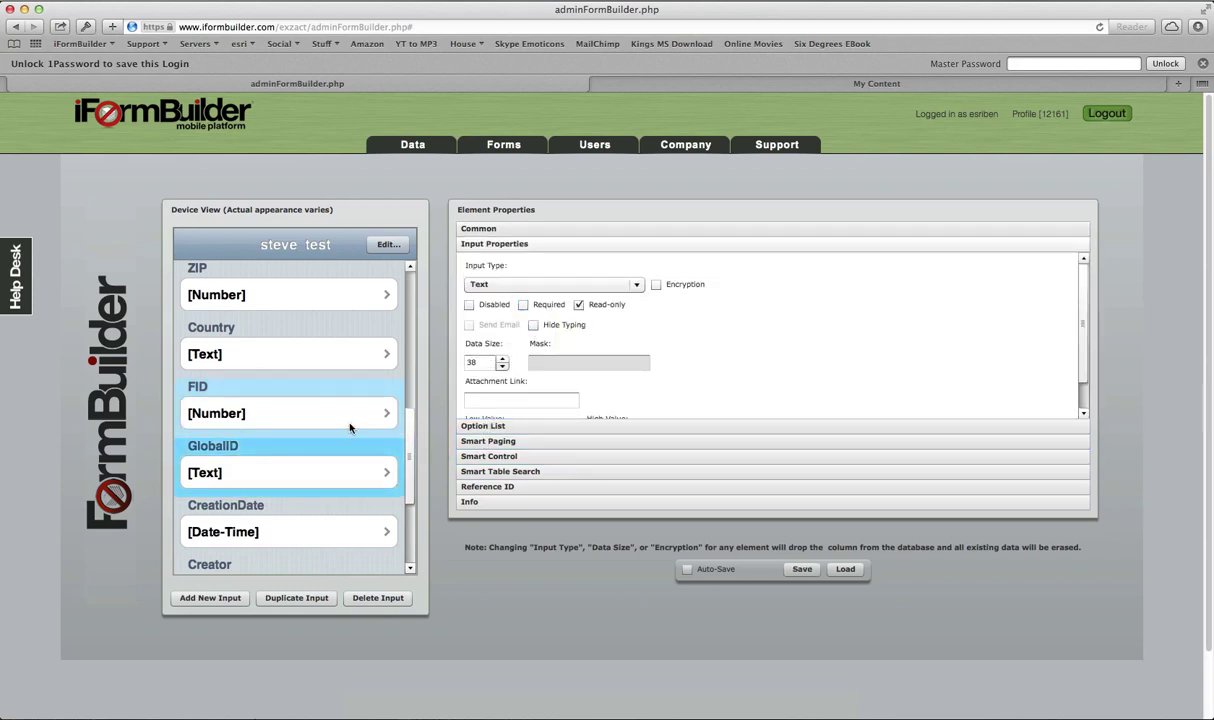
{"action": "left_click", "coordinate": [800, 570]}
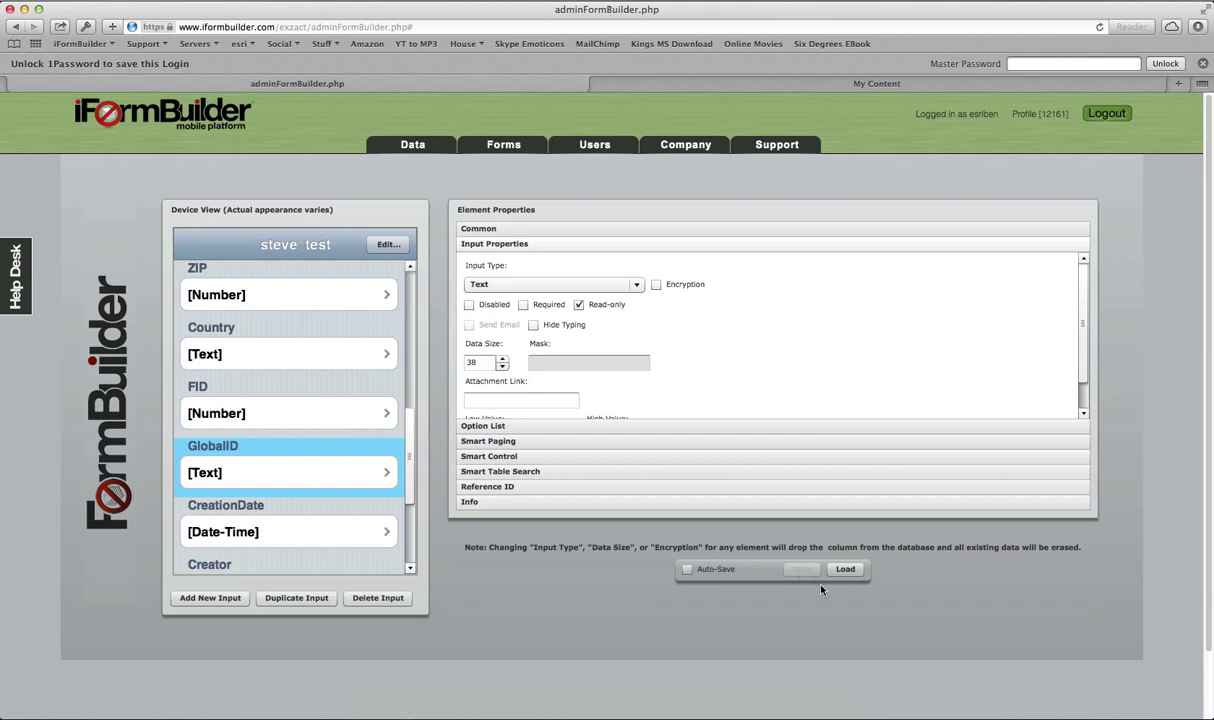
{"action": "left_click", "coordinate": [815, 706]}
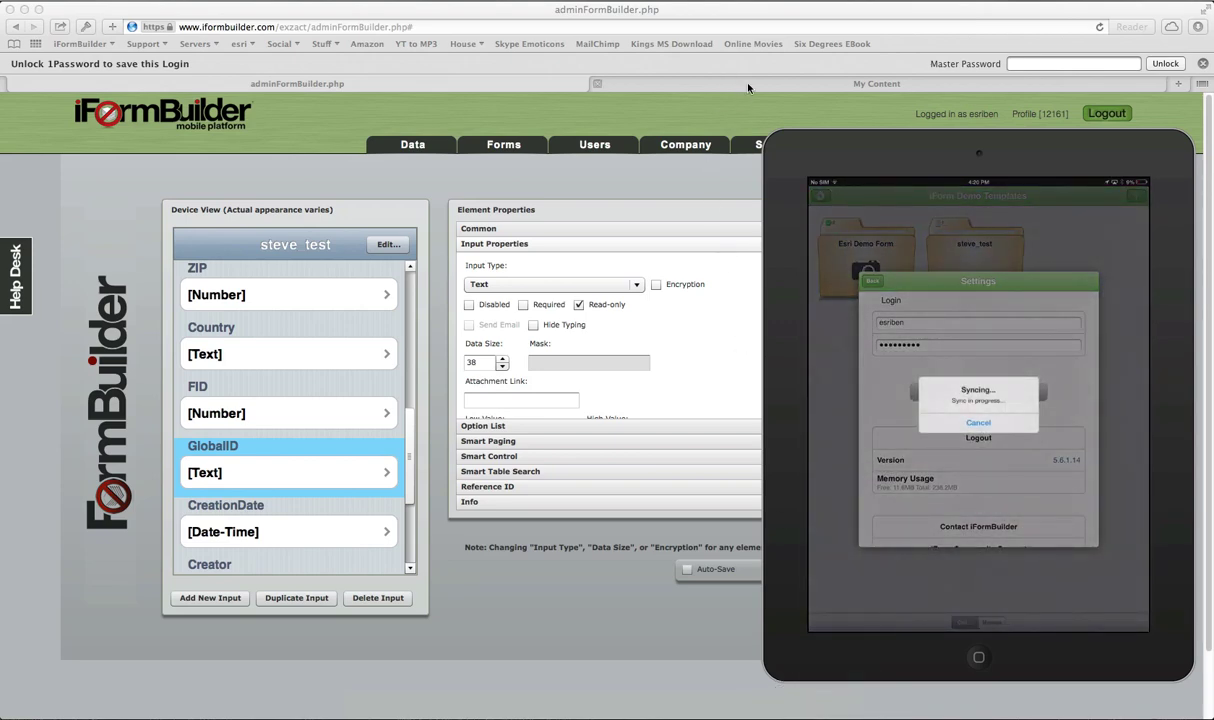
Step: Once the sync finishes, move the iPad mirror window to the left side of the screen
{"action": "left_click_drag", "start_coordinate": [845, 168], "coordinate": [258, 134]}
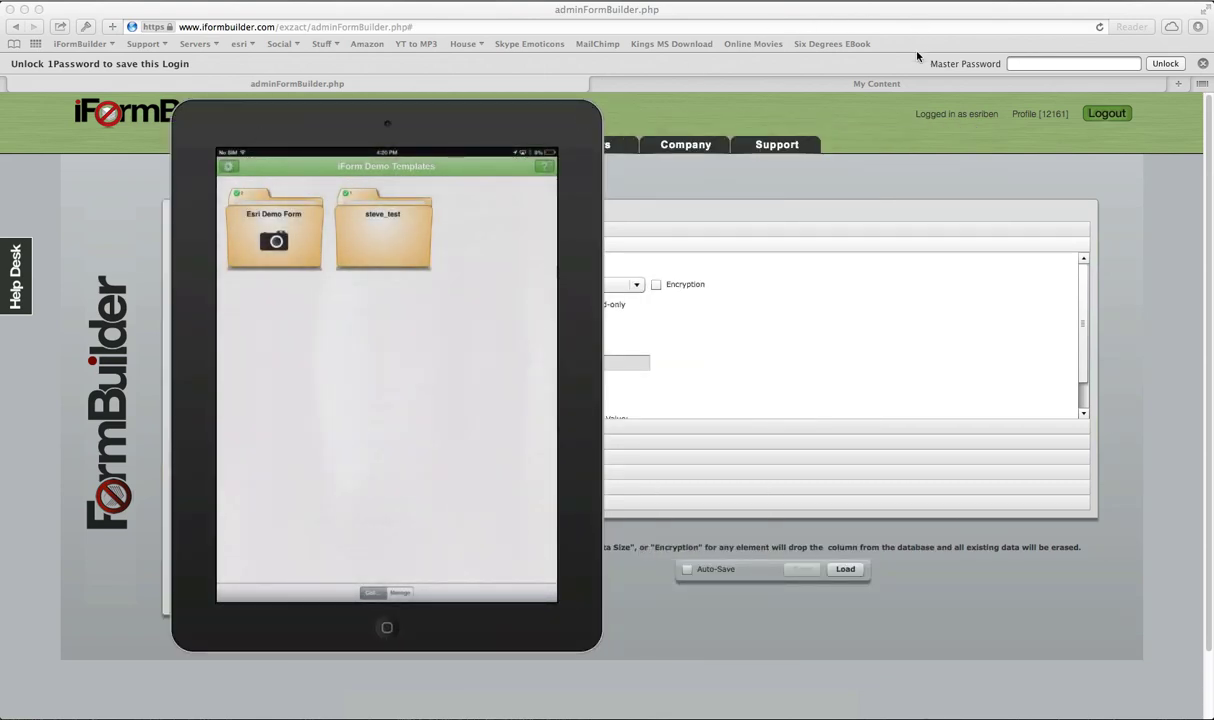
Step: Open the steve_test feature layer from My Content and add it to a new map
{"action": "left_click", "coordinate": [862, 83]}
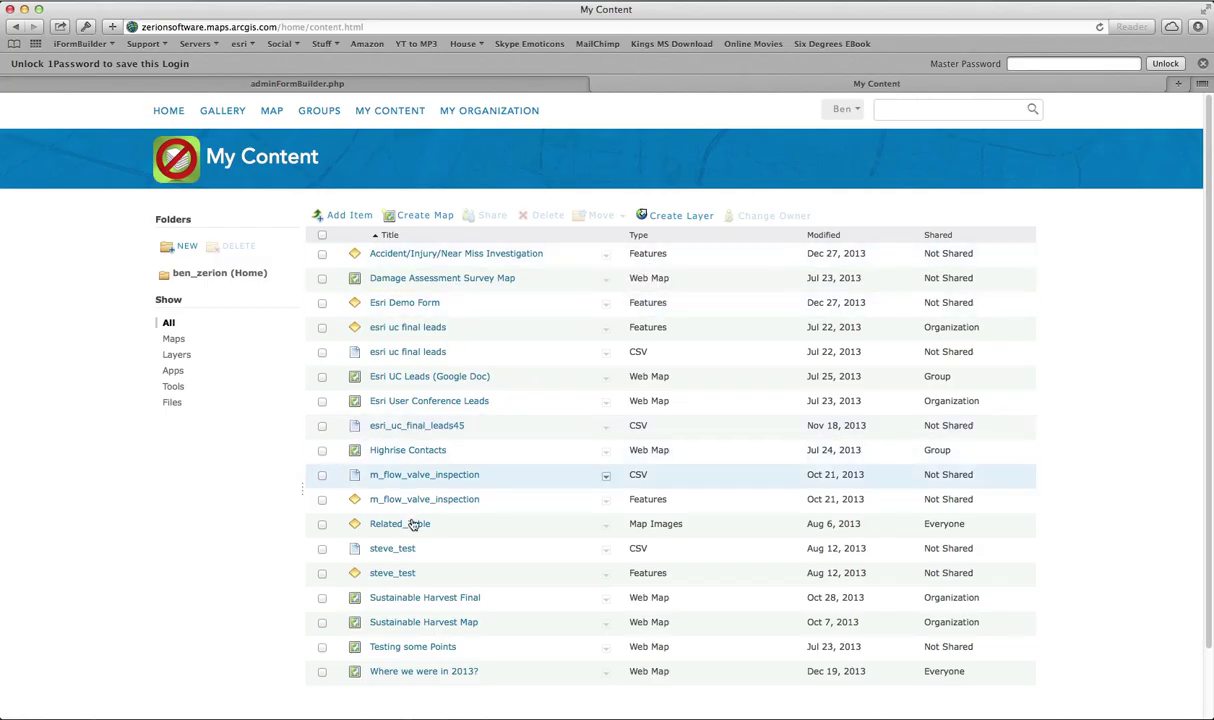
{"action": "left_click", "coordinate": [398, 578]}
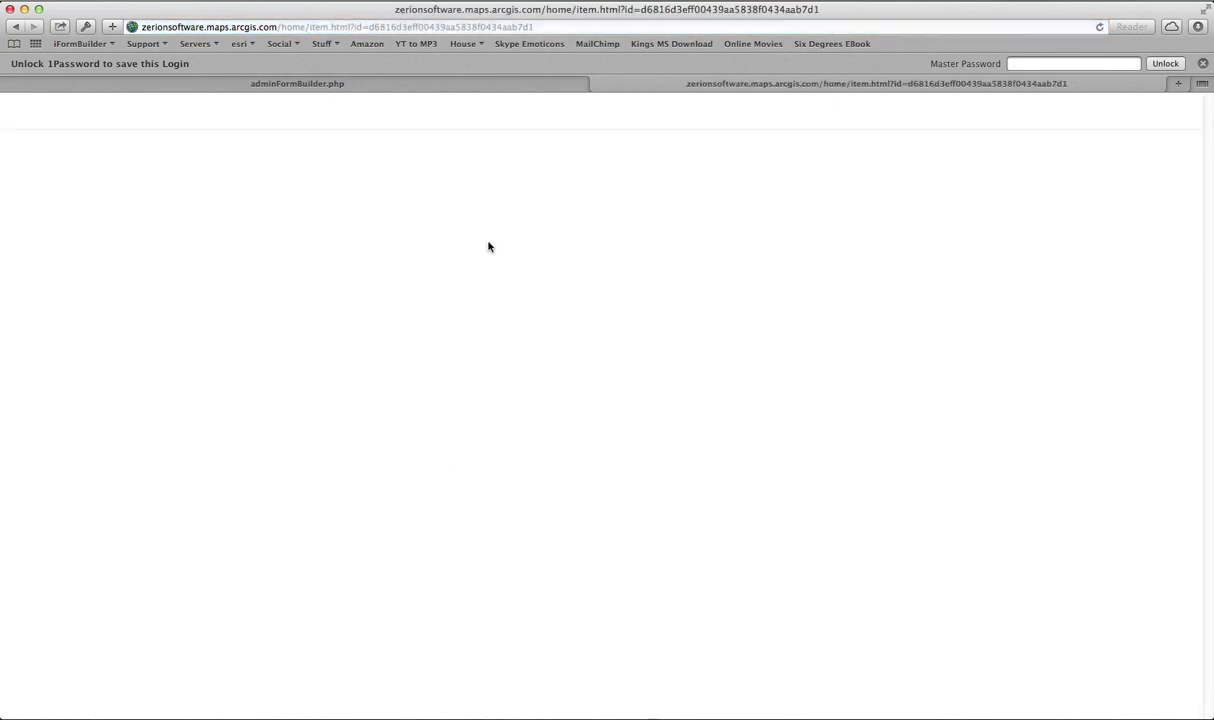
{"action": "left_click", "coordinate": [204, 333]}
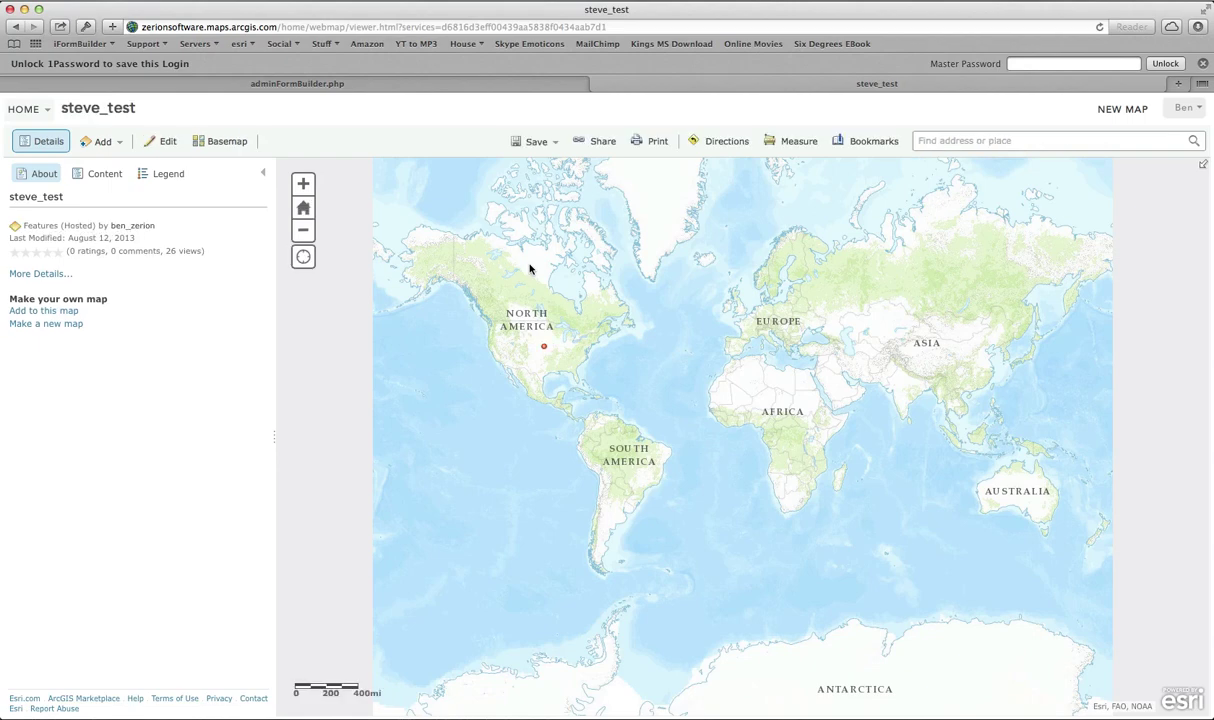
Step: Recentre and zoom out the map, then page through both records at the eastern-US point
{"action": "left_click_drag", "start_coordinate": [531, 302], "coordinate": [440, 253]}
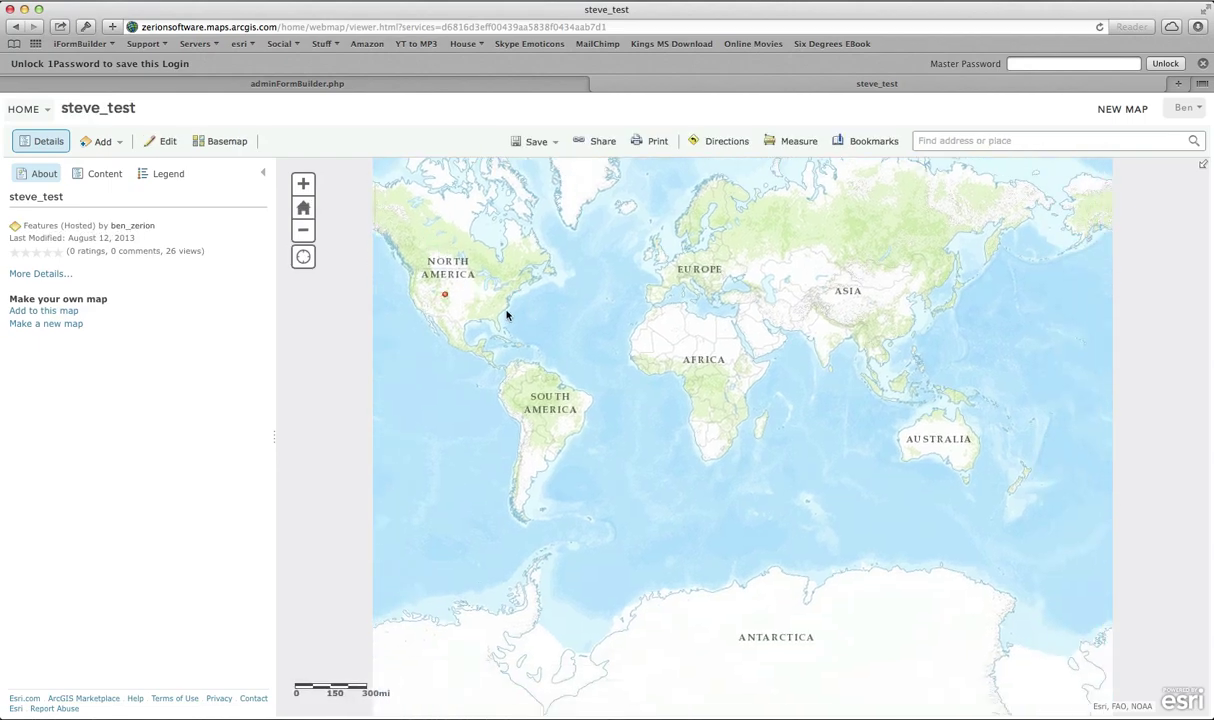
{"action": "left_click_drag", "start_coordinate": [506, 299], "coordinate": [655, 343]}
{"action": "left_click", "coordinate": [303, 230]}
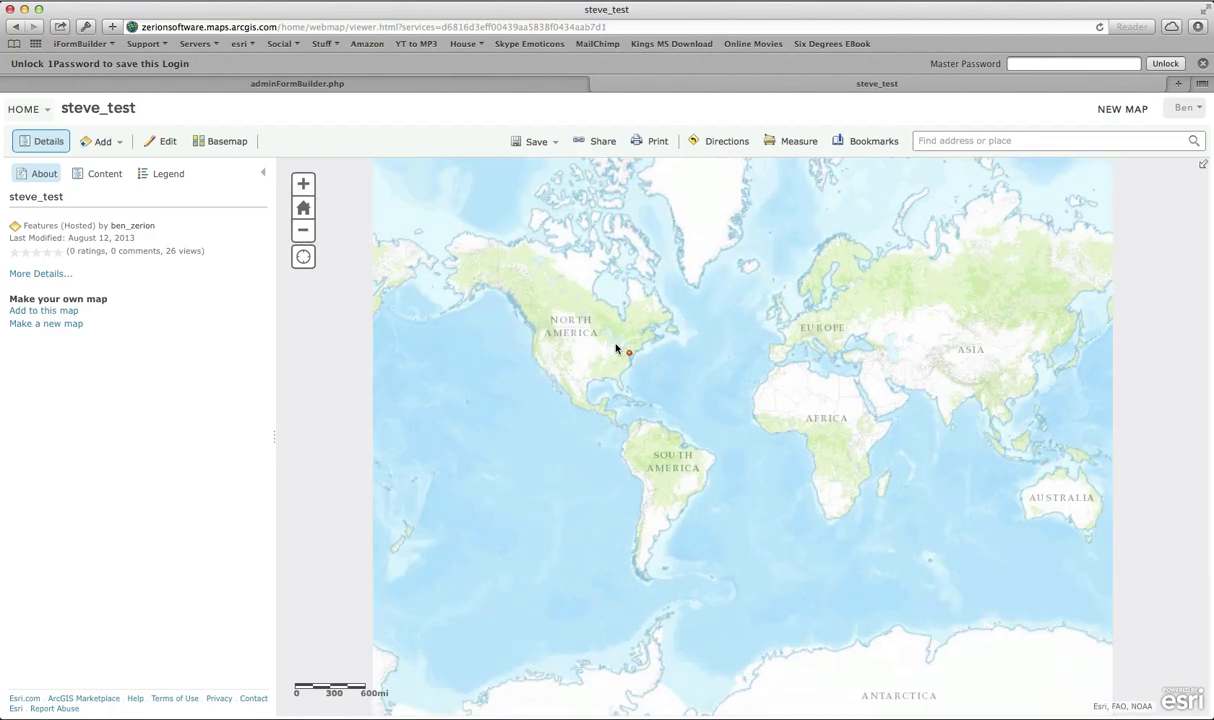
{"action": "left_click", "coordinate": [630, 355]}
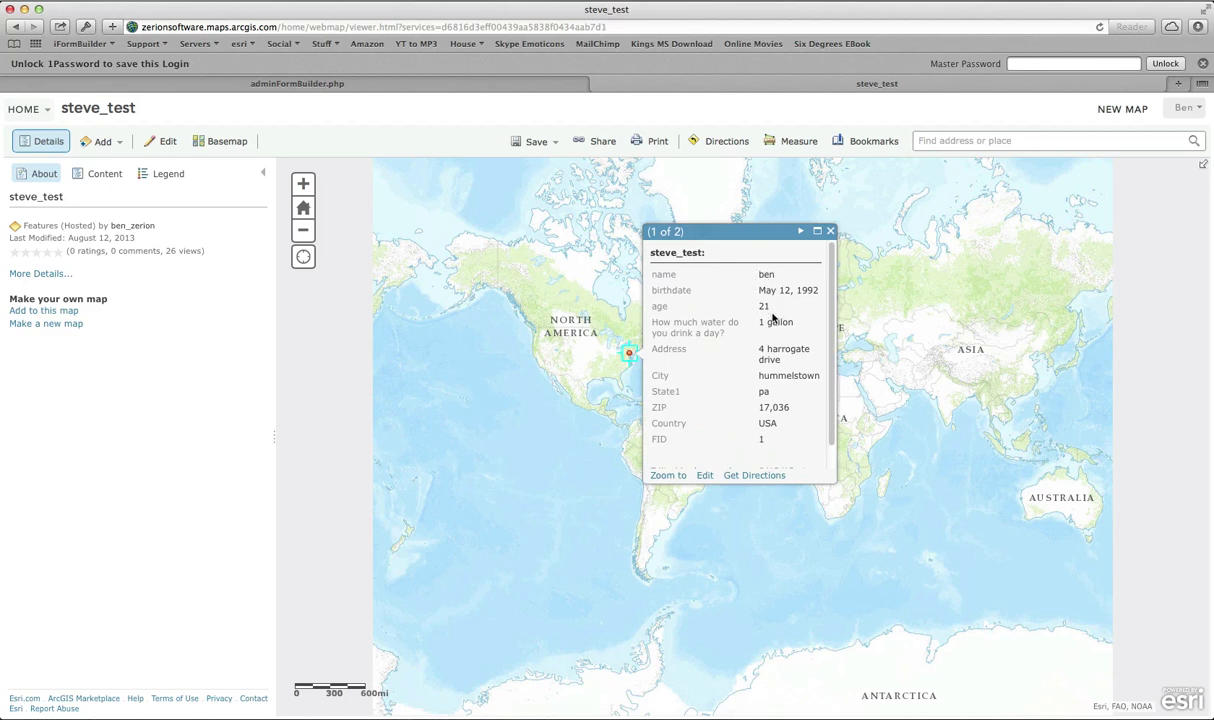
{"action": "left_click", "coordinate": [801, 233]}
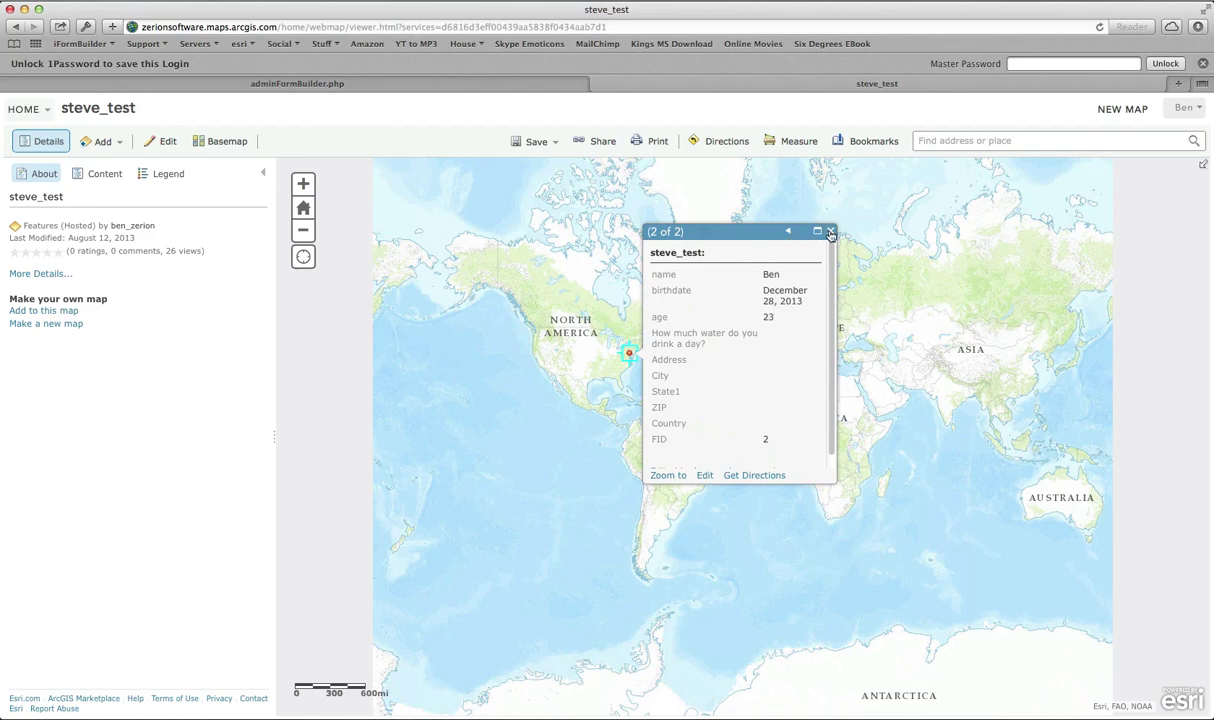
{"action": "left_click", "coordinate": [830, 233]}
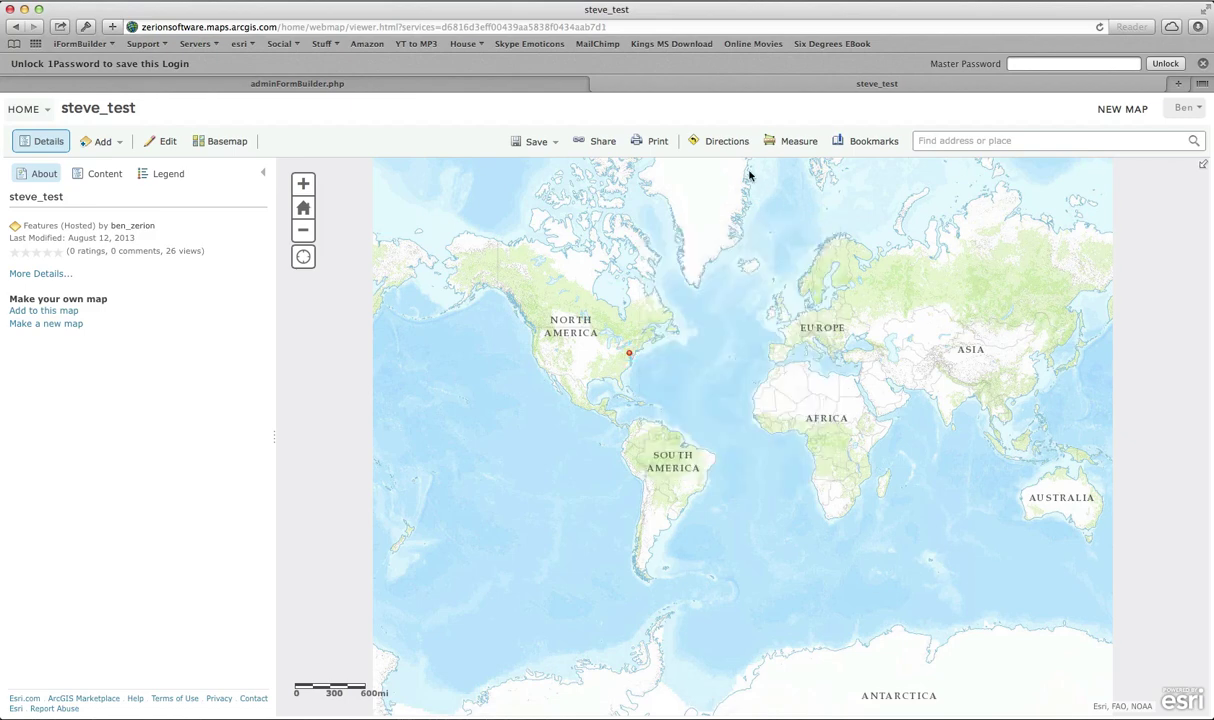
Step: Return to the iFormBuilder tab and load the integrationEsriArcGIS.php Esri integration page
{"action": "left_click", "coordinate": [377, 85]}
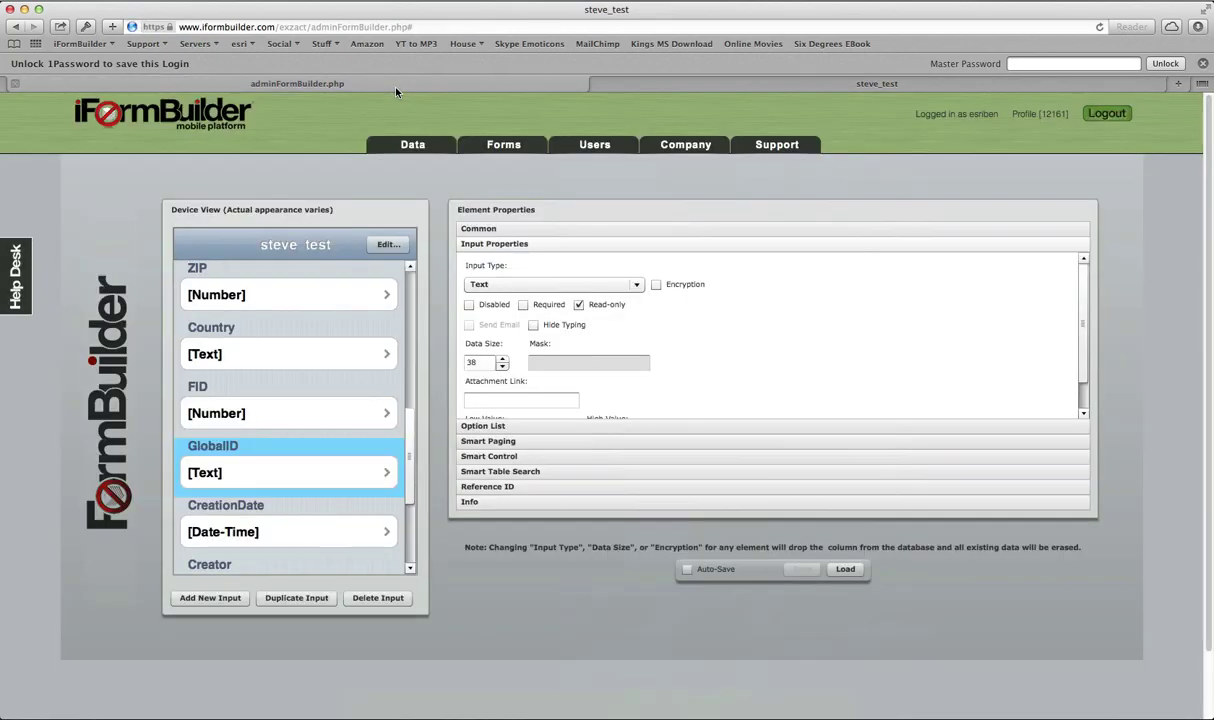
{"action": "left_click", "coordinate": [465, 25]}
{"action": "left_click", "coordinate": [459, 28]}
{"action": "left_click_drag", "start_coordinate": [408, 27], "coordinate": [320, 25]}
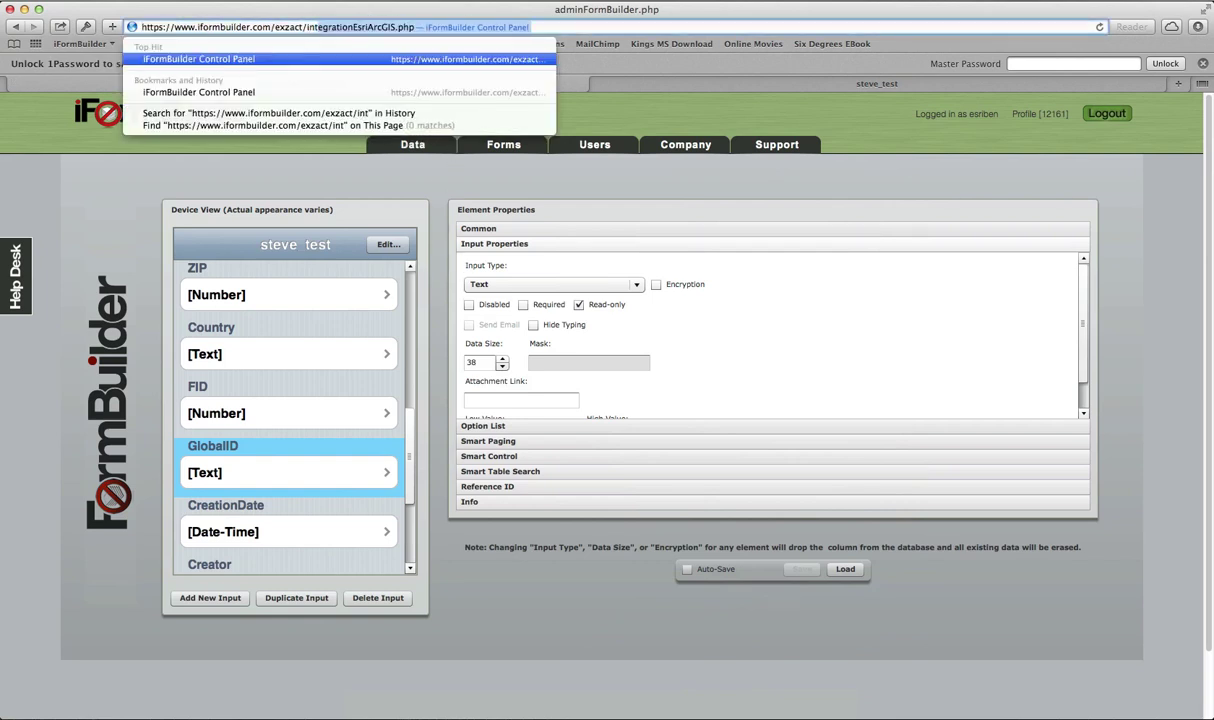
{"action": "key", "text": "Return"}
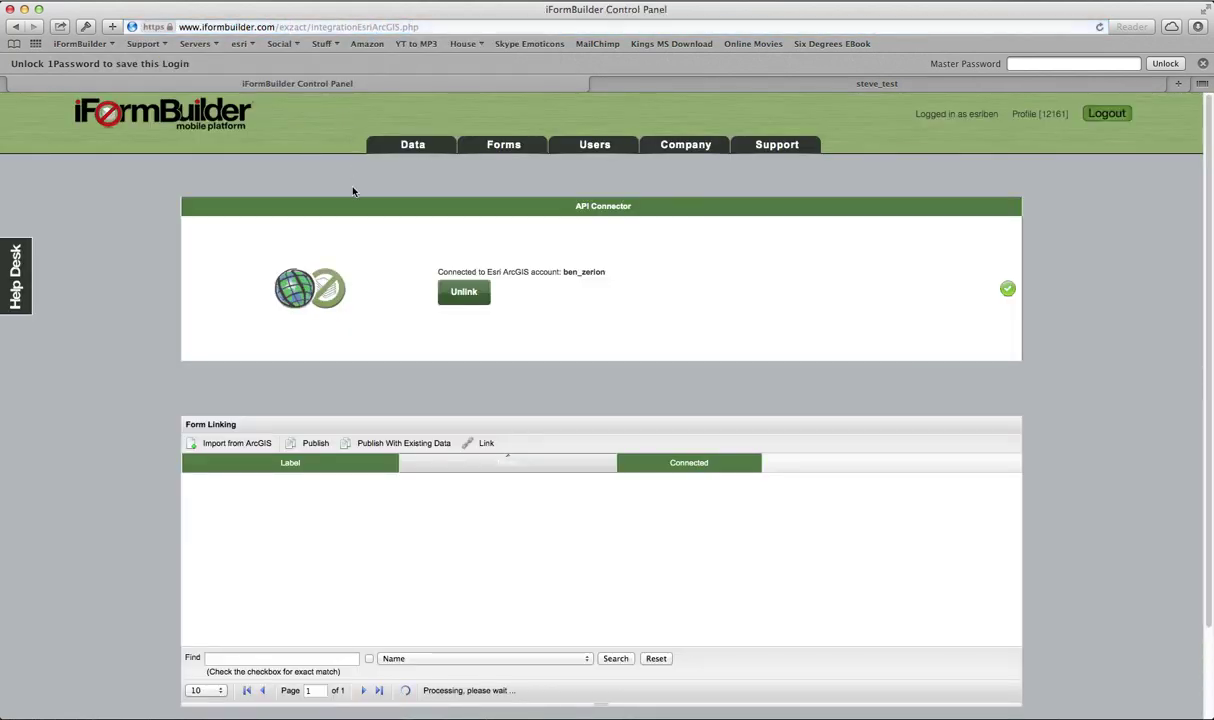
Step: Search the linked forms for 'esri' and select the Esri Demo Form entry
{"action": "scroll", "coordinate": [352, 195], "scroll_direction": "down", "scroll_amount": 2}
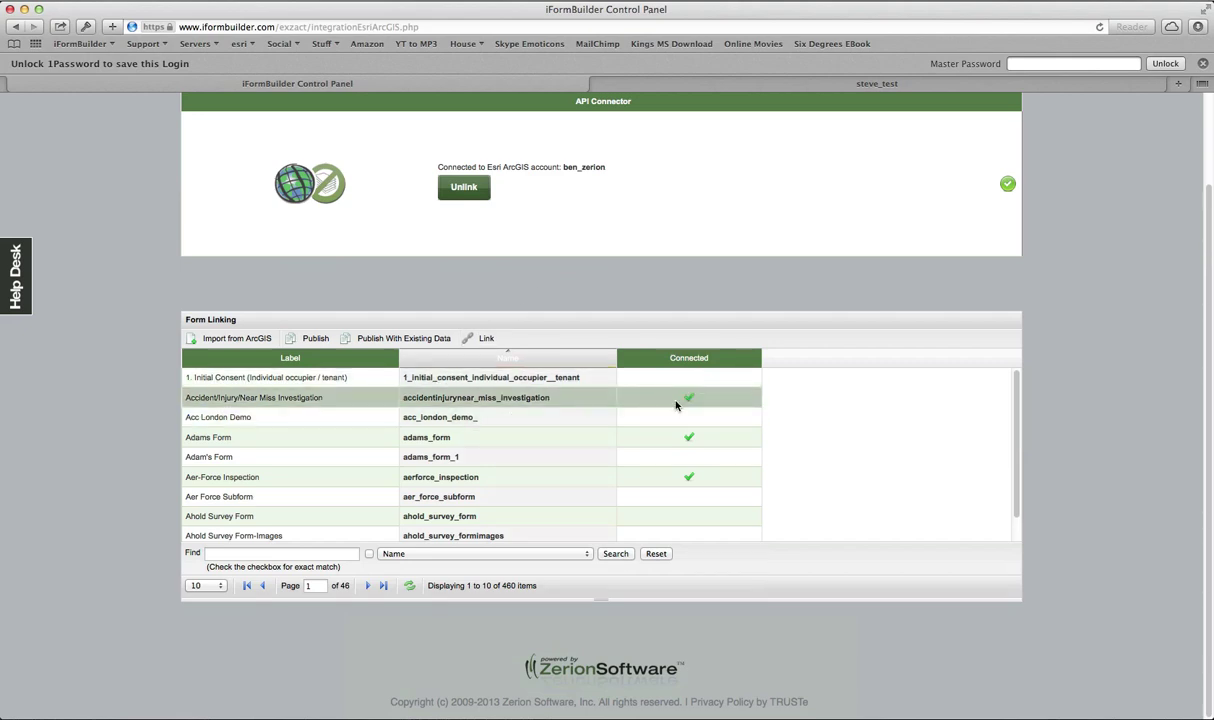
{"action": "left_click", "coordinate": [339, 555]}
{"action": "type", "text": "esri"}
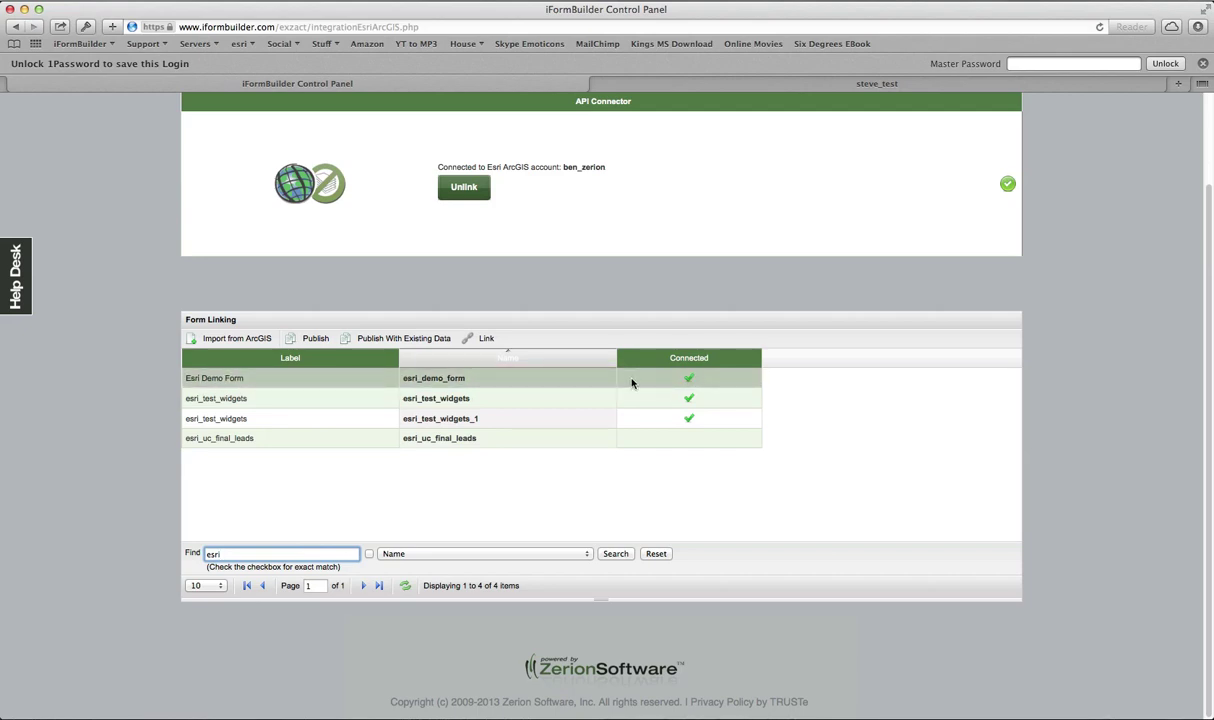
{"action": "left_click", "coordinate": [507, 381]}
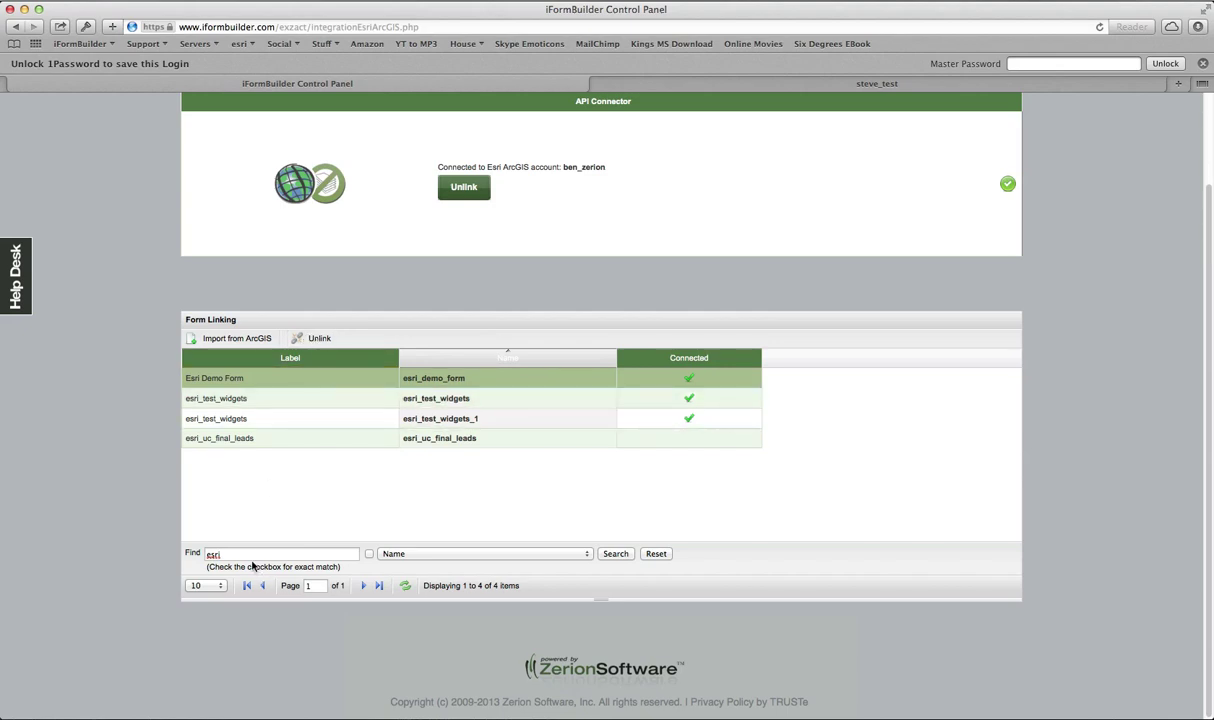
Step: Filter the linked forms by 'steve' to show steve_test and steve_test_1 connected
{"action": "double_click", "coordinate": [212, 553]}
{"action": "type", "text": "steve"}
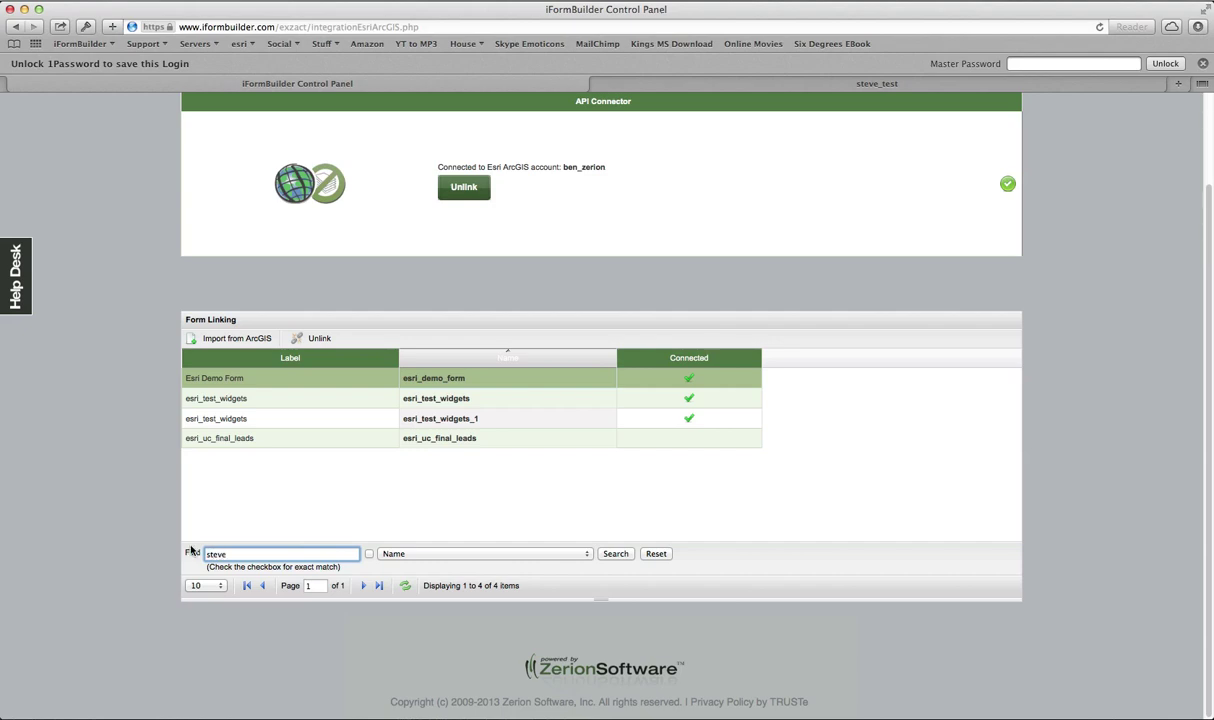
{"action": "key", "text": "Return"}
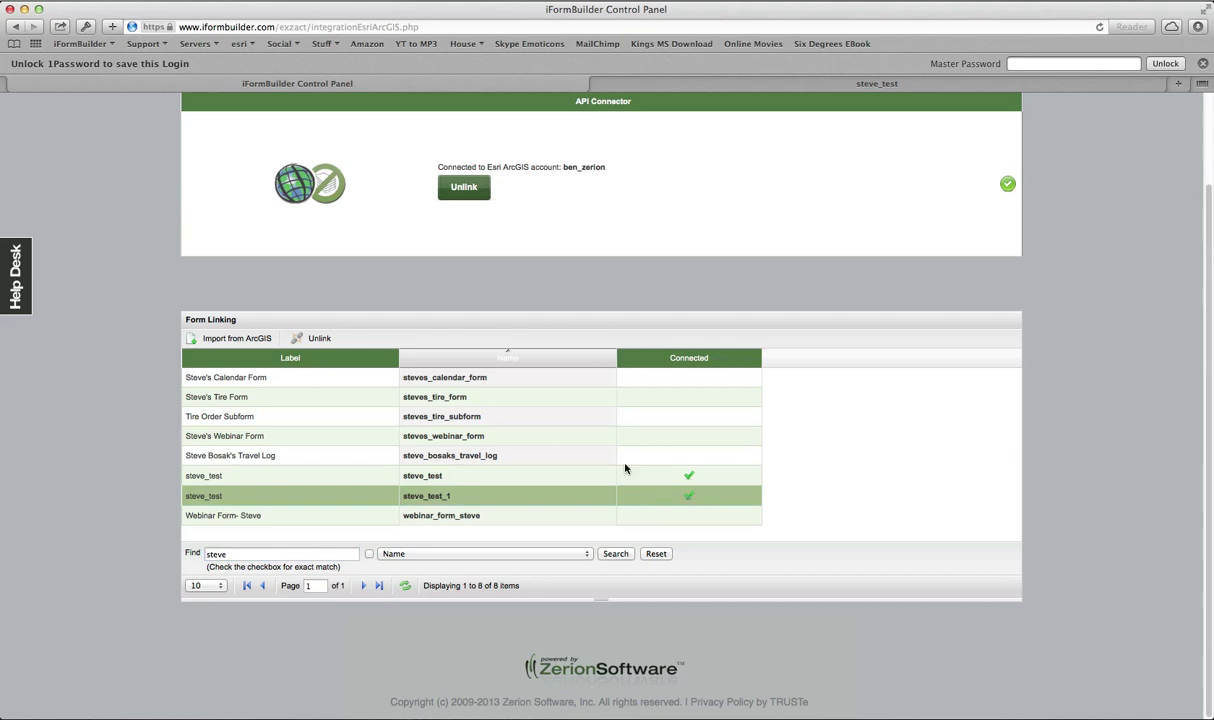
{"action": "scroll", "coordinate": [604, 449], "scroll_direction": "up", "scroll_amount": 2}
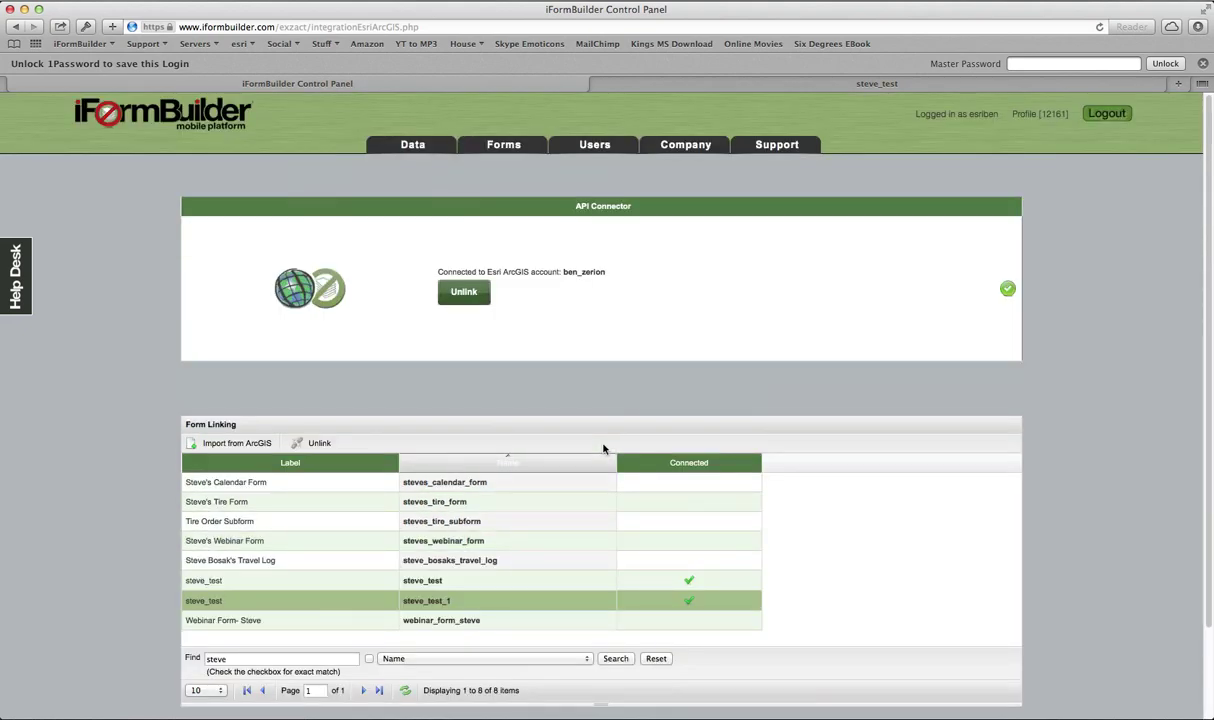